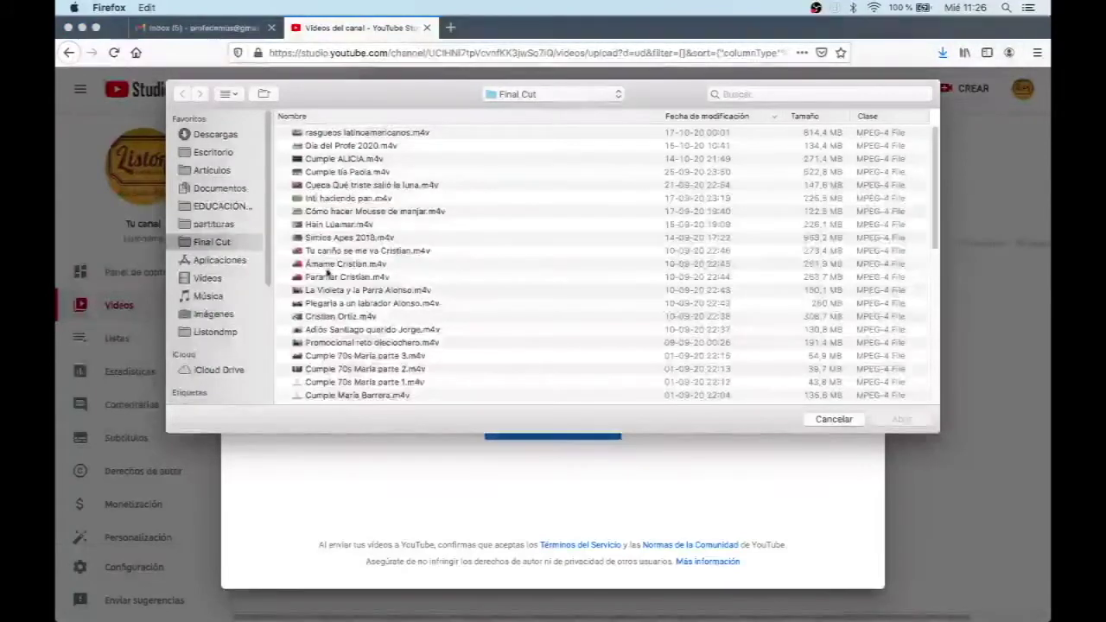
# Step: Upload Inti haciendo pan.m4v and change its title to 'Cómo hacer pan amasado - Inticosas'
pyautogui.doubleClick(344, 198)
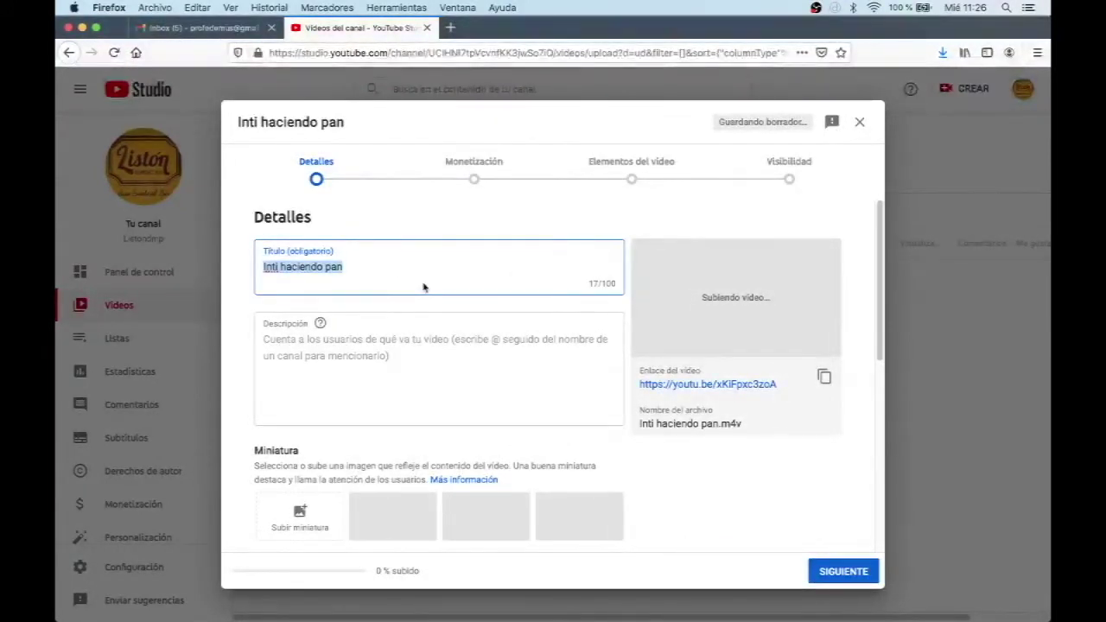
pyautogui.press('Left')
pyautogui.write('Cómo ')
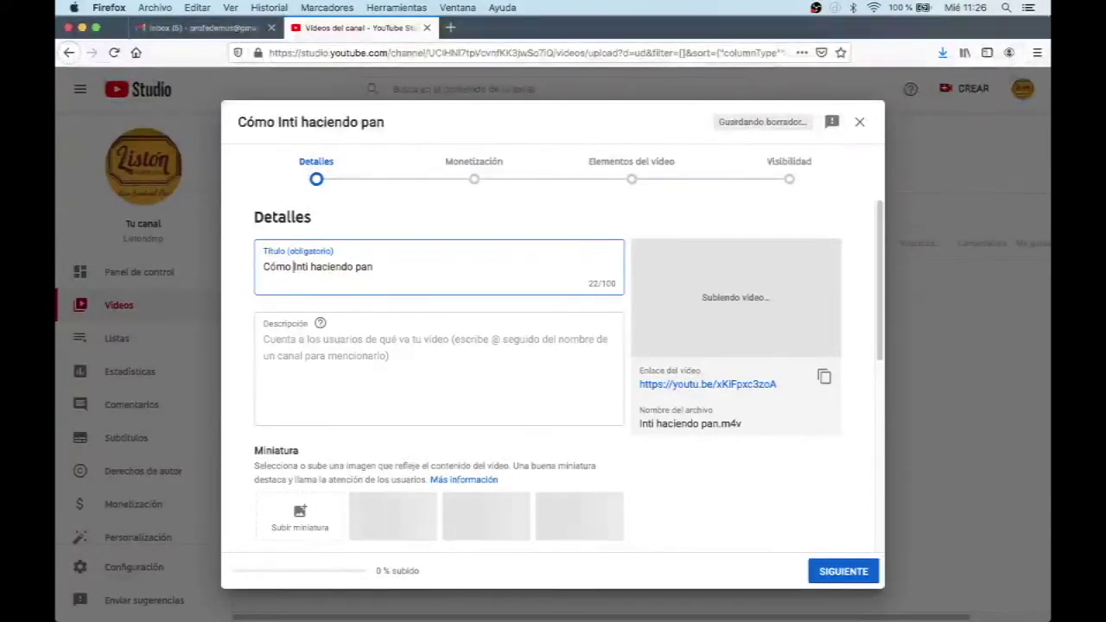
pyautogui.write('hacer pan amasado')
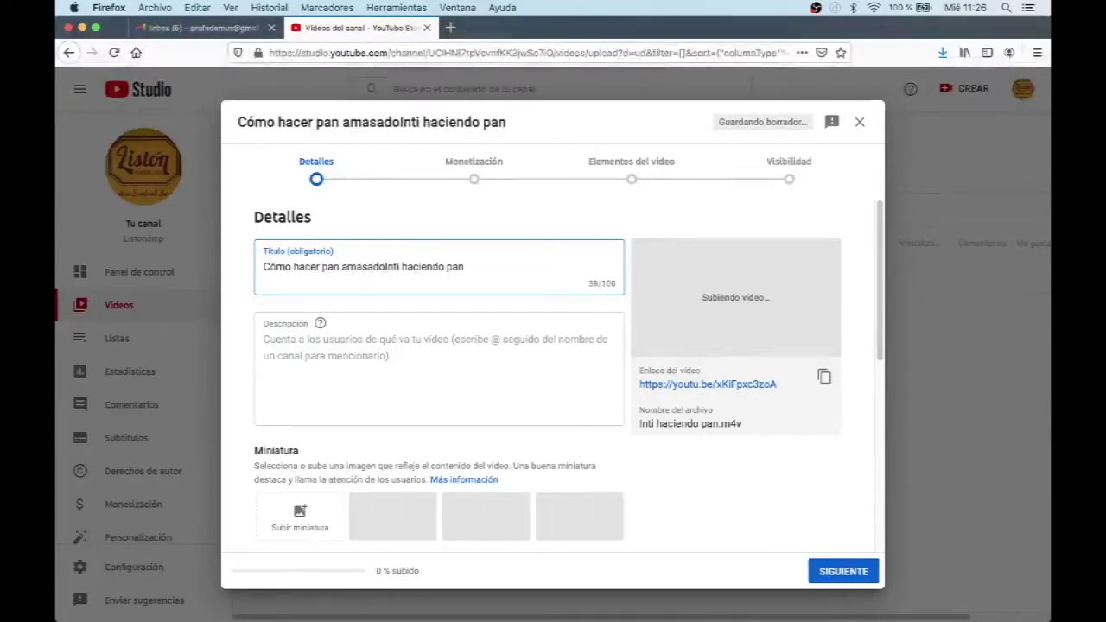
pyautogui.press('shift+super+Right')
pyautogui.write('- ')
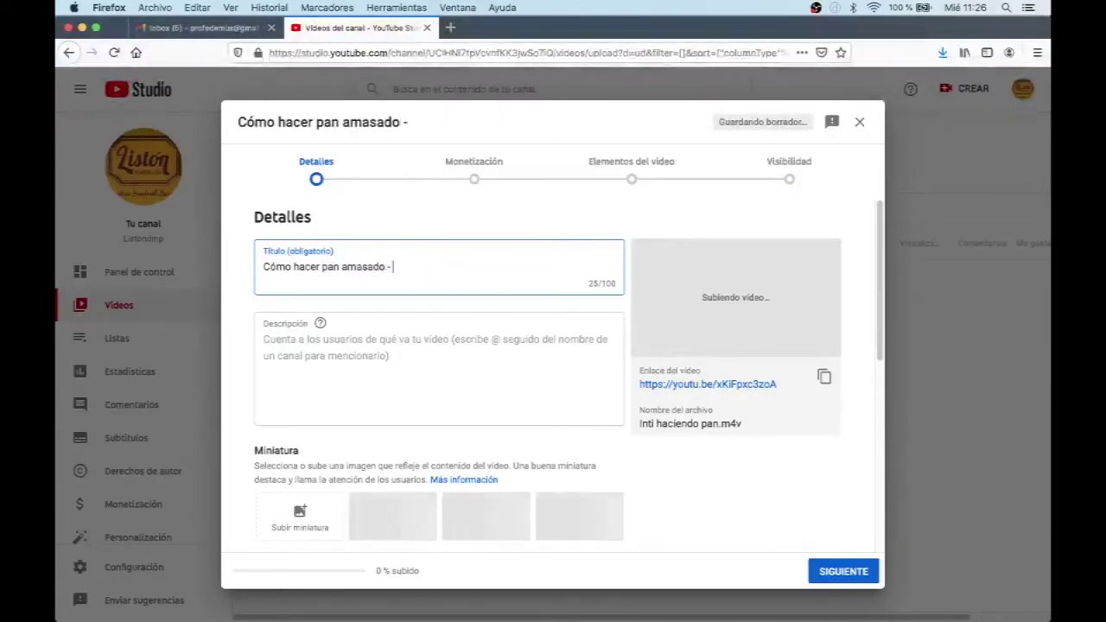
pyautogui.write('Inti')
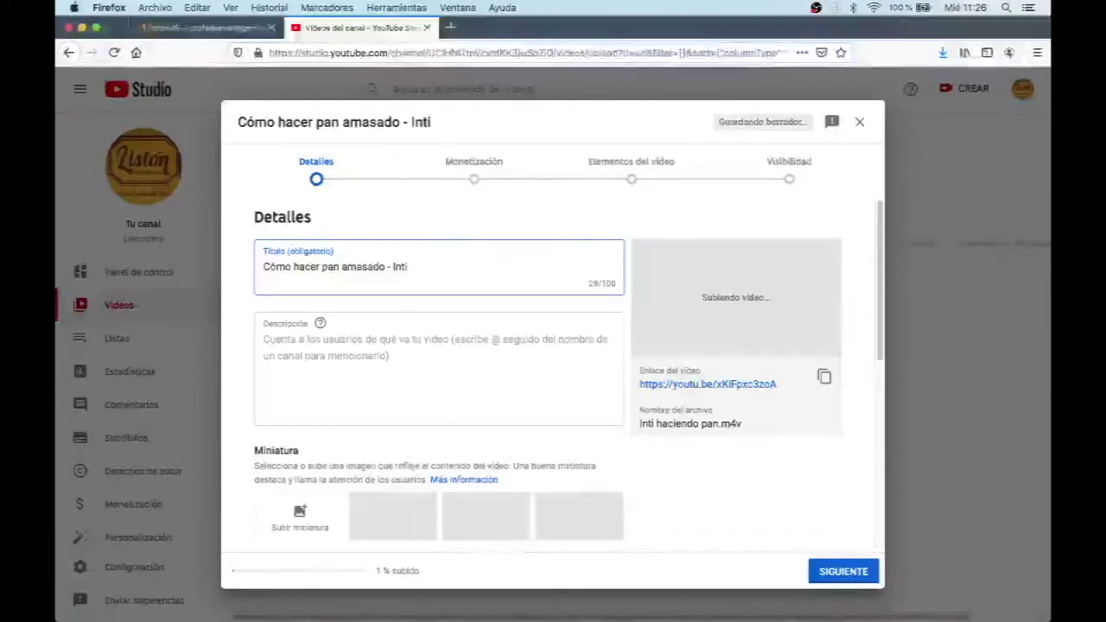
pyautogui.write('cosas')
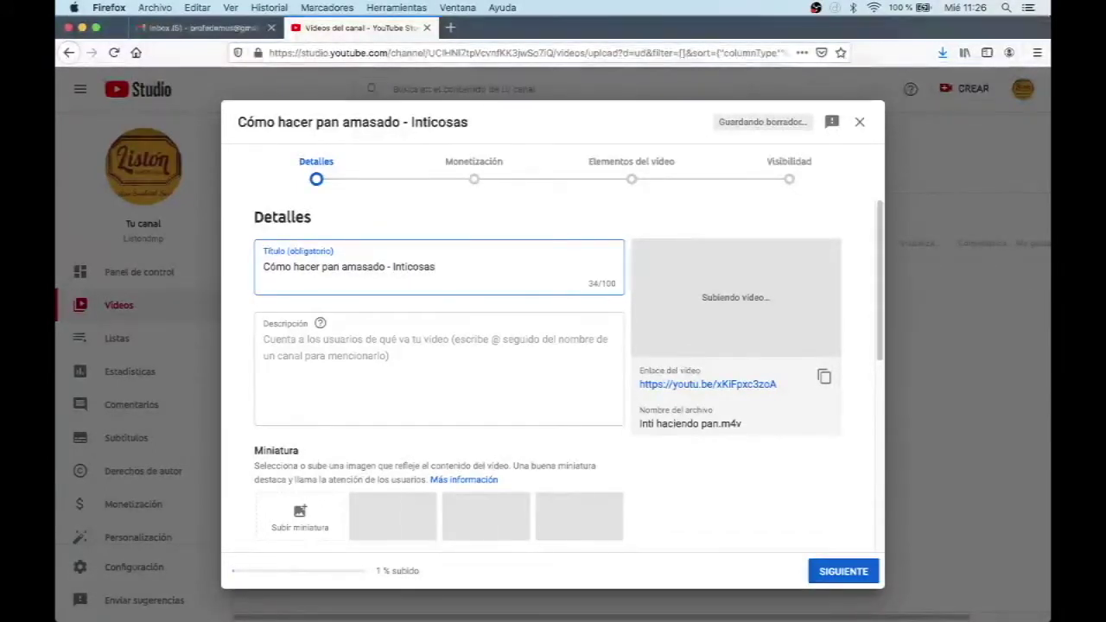
pyautogui.click(355, 354)
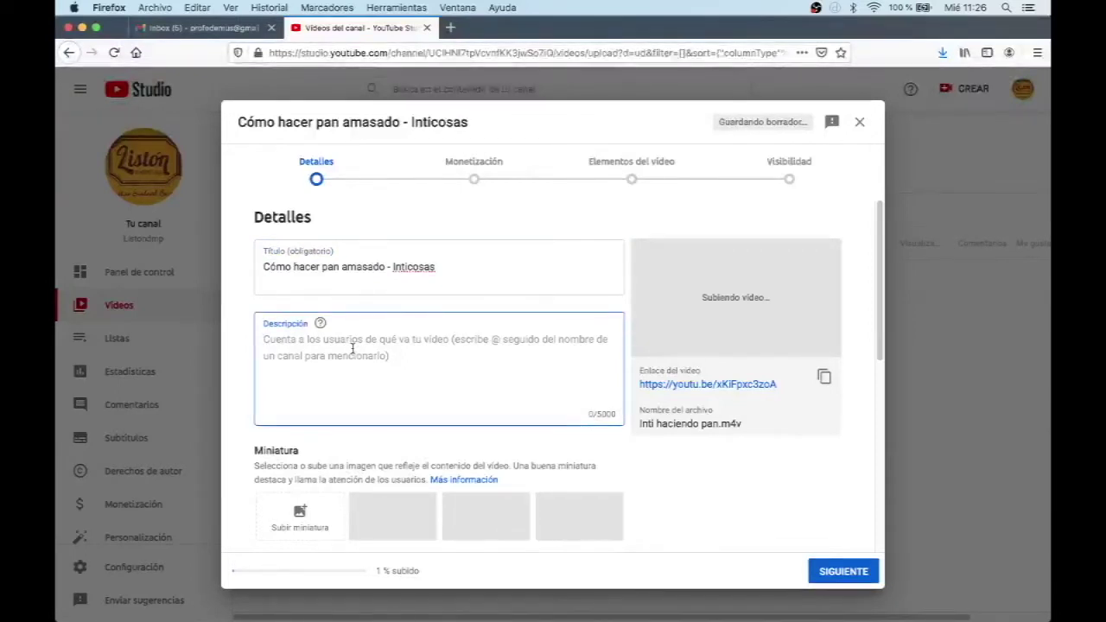
# Step: Write two description lines: making pan amasado with mi hijo step by step, and its link to OA xx of the BCEP
pyautogui.write('Este ')
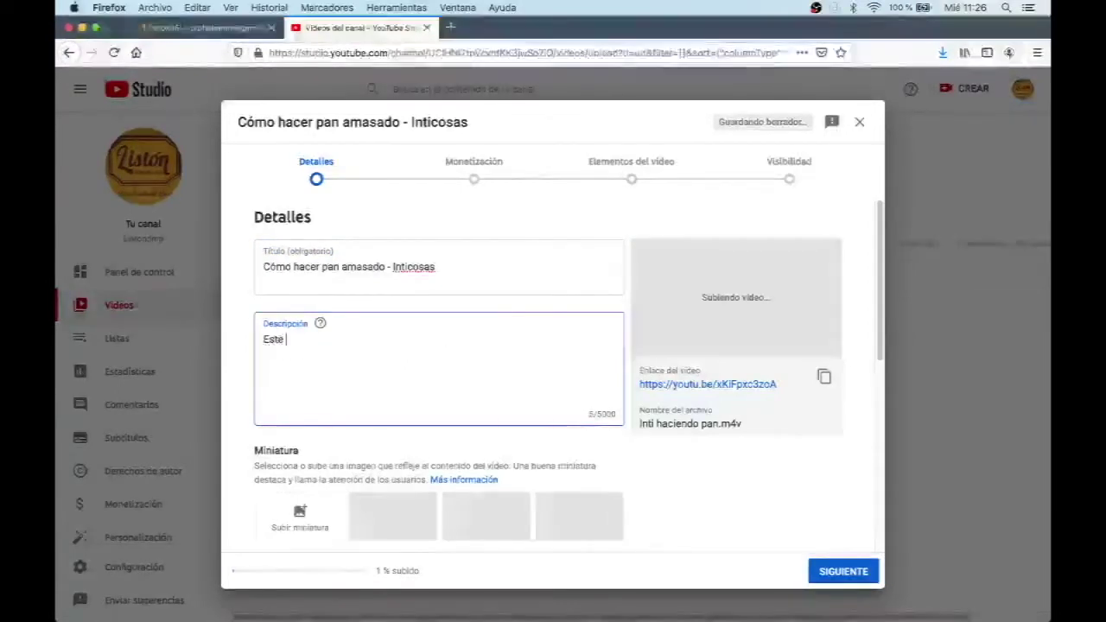
pyautogui.write('video se trata')
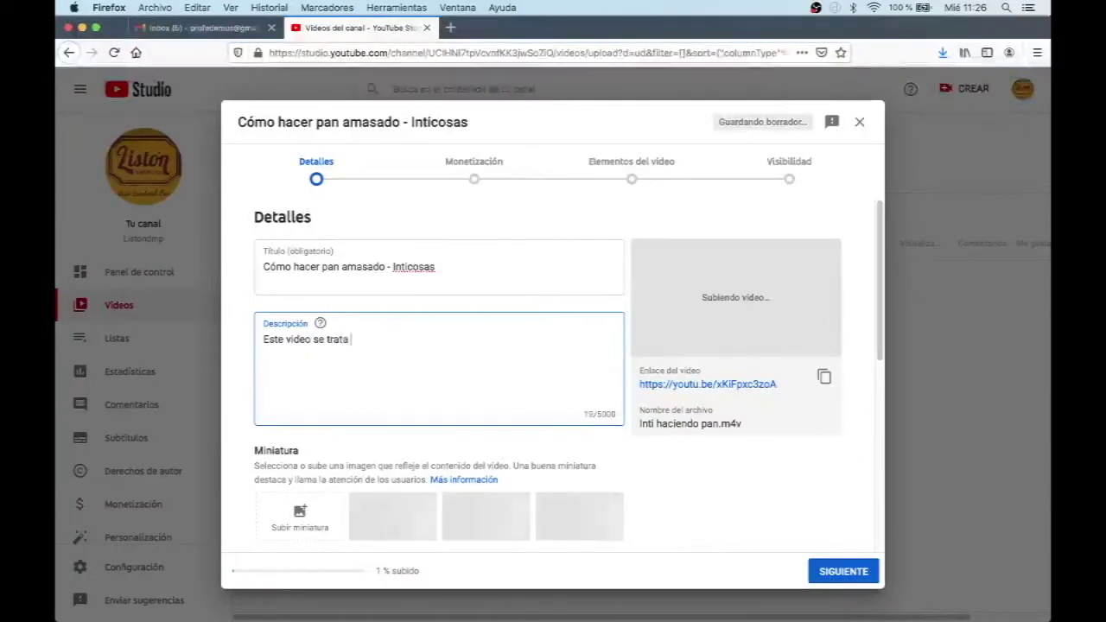
pyautogui.write(' de có')
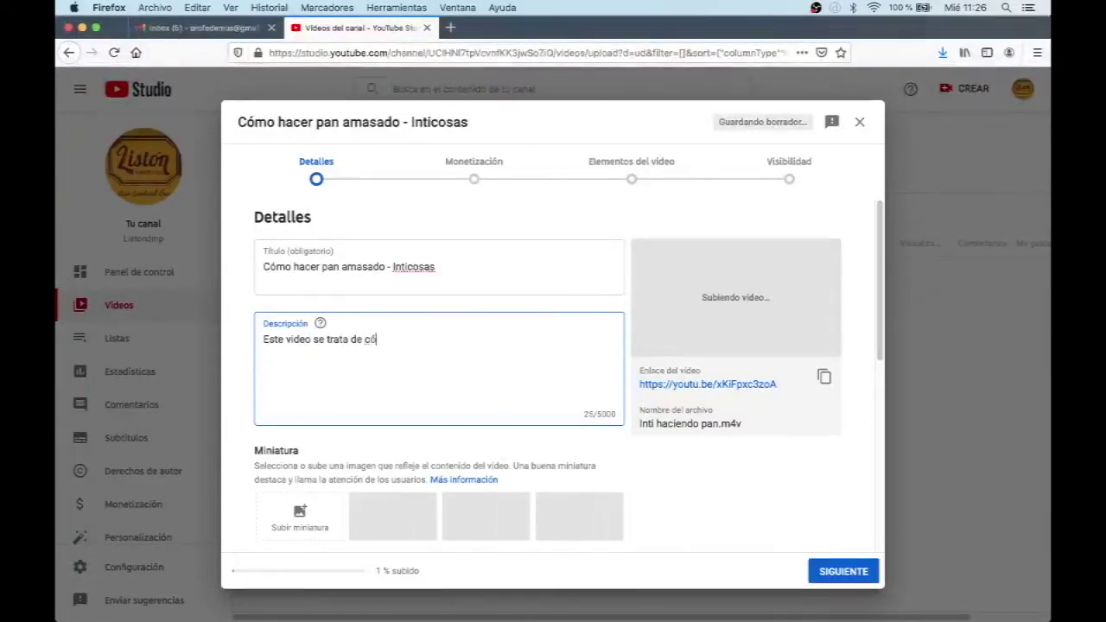
pyautogui.write('mo hicimos pa')
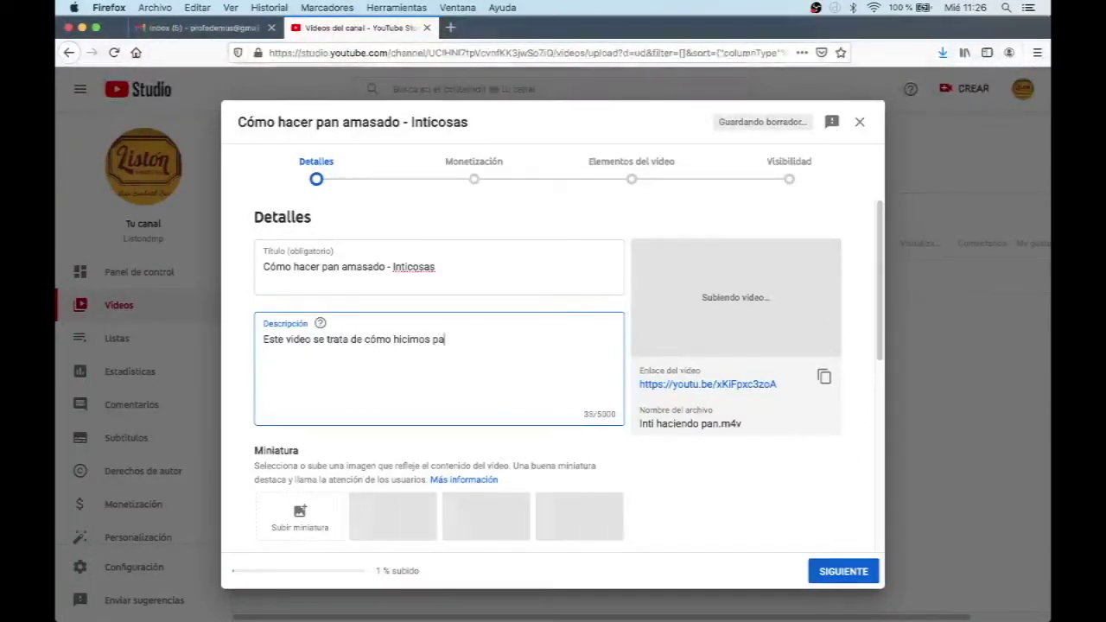
pyautogui.write('n amasado con ')
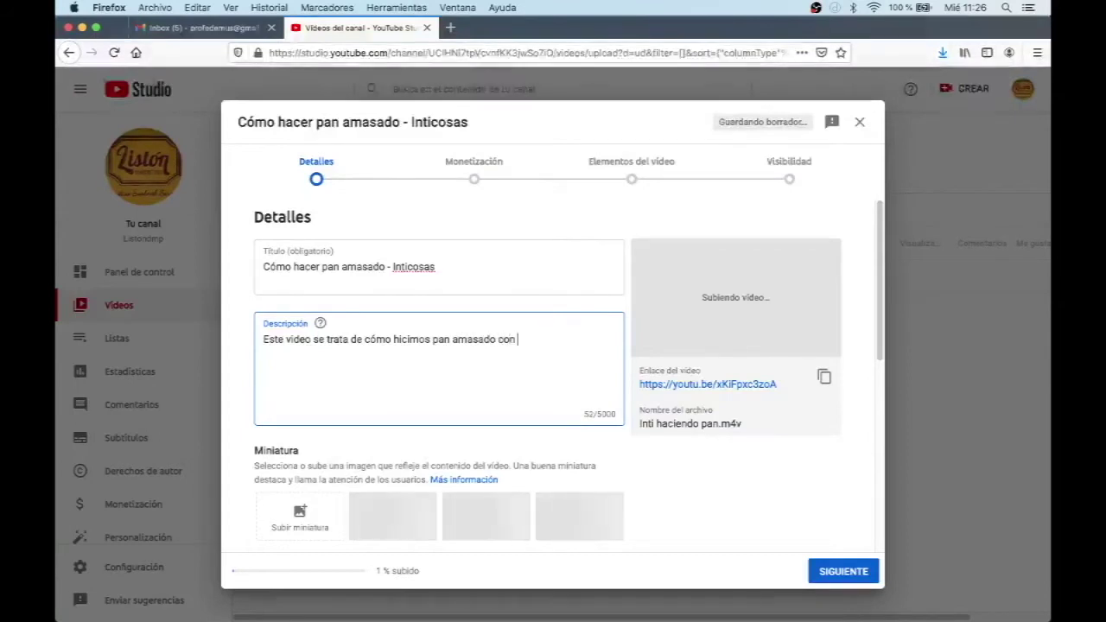
pyautogui.write('mi hijo')
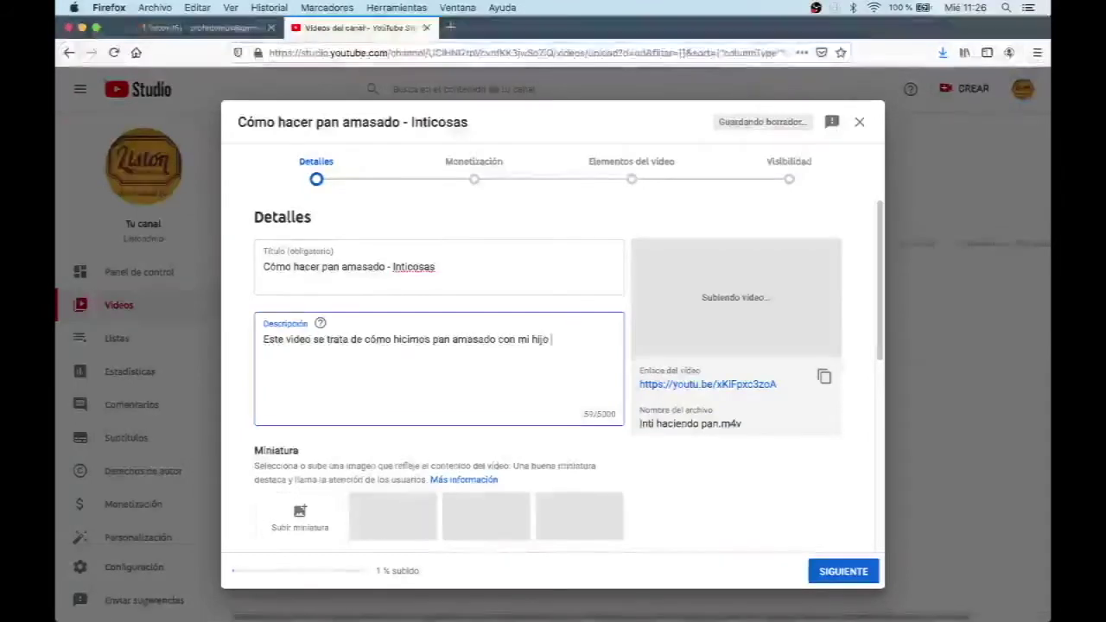
pyautogui.write(' y explicamos')
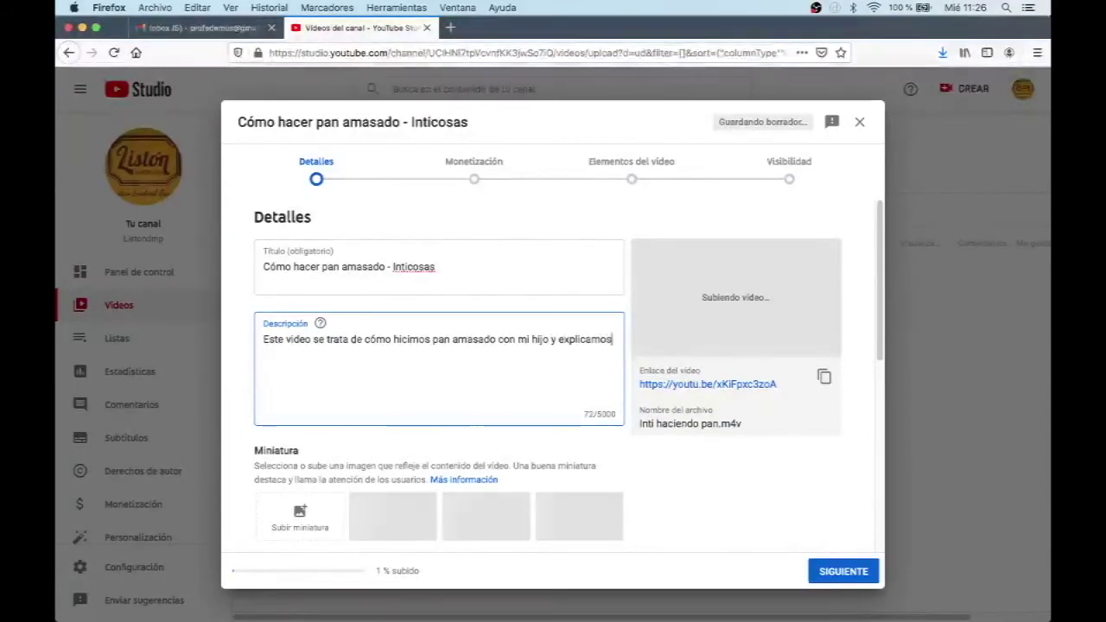
pyautogui.write(' el paso a paso')
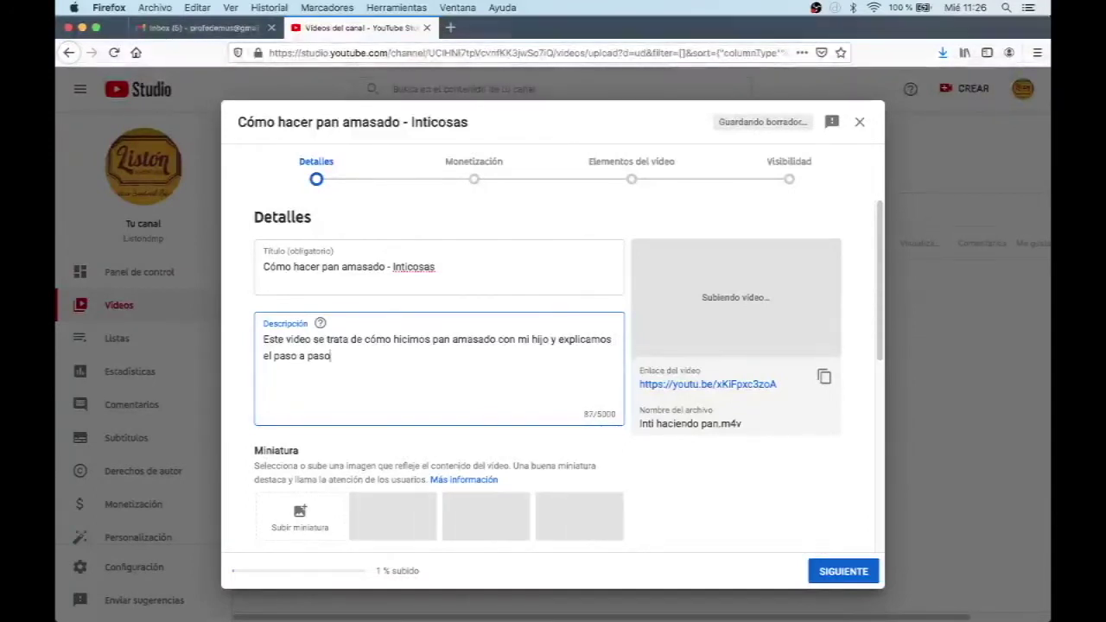
pyautogui.write('.')
pyautogui.press('Return')
pyautogui.write('E')
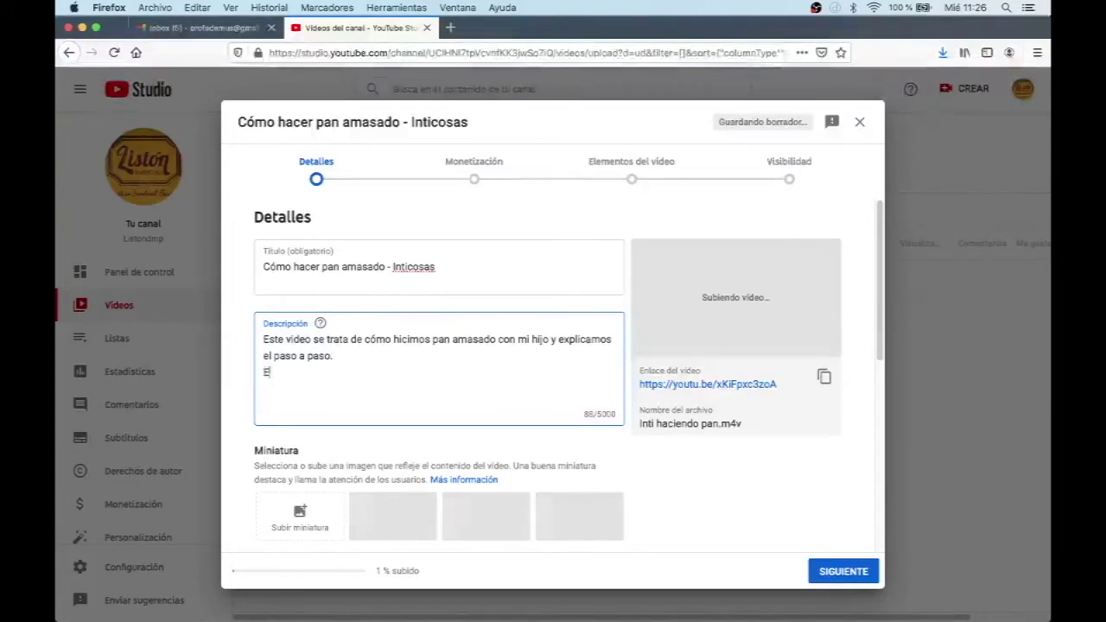
pyautogui.write('ste video se r')
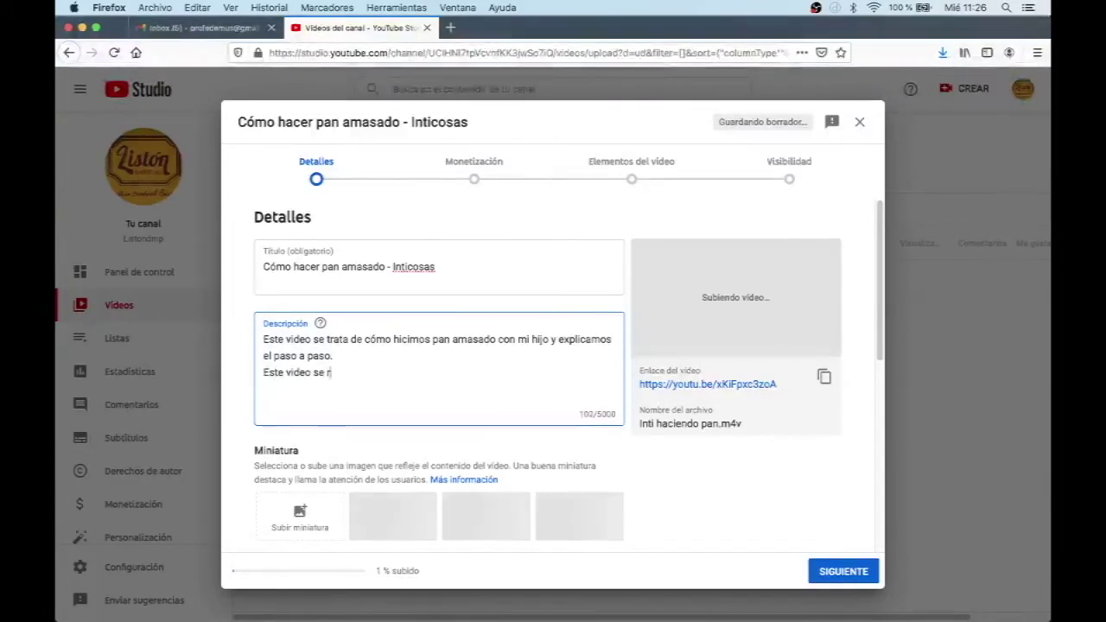
pyautogui.write('elaciona con e')
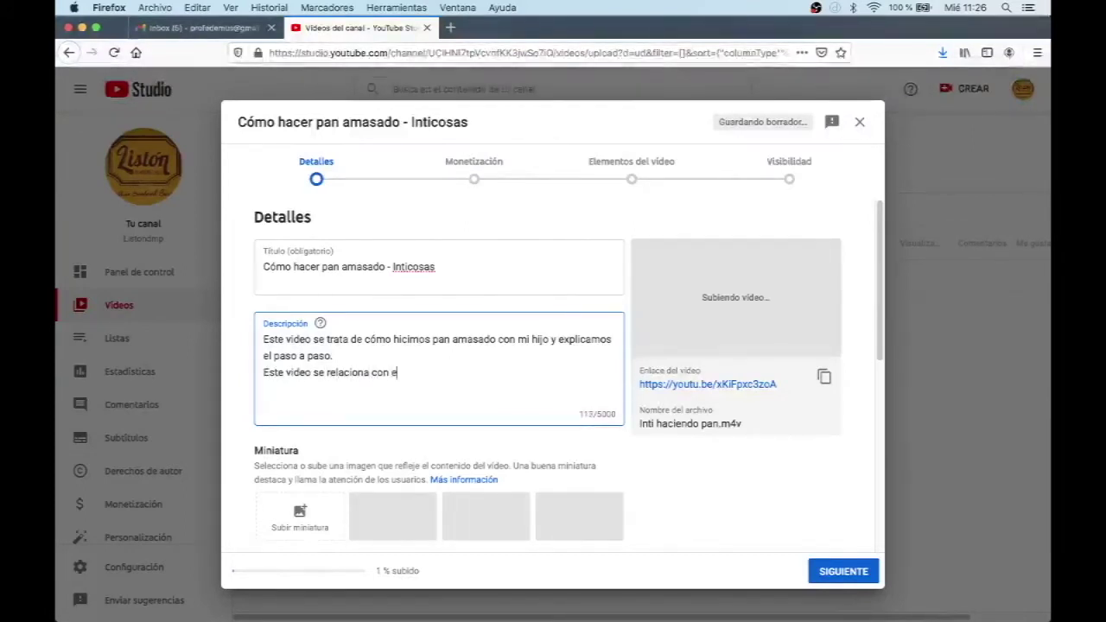
pyautogui.write('l OA')
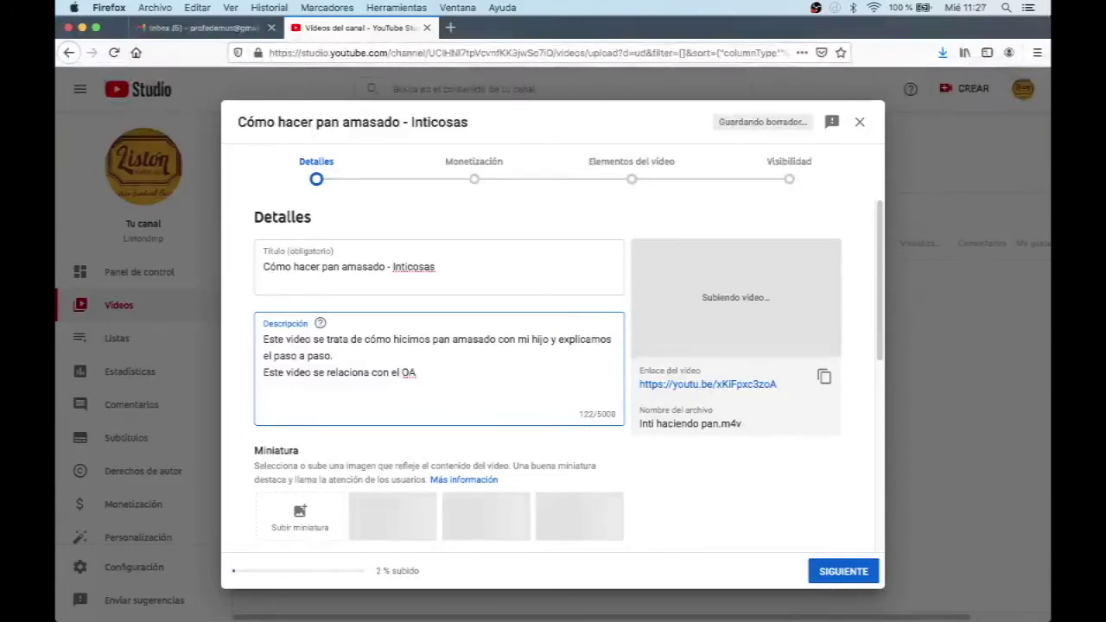
pyautogui.write(' xx')
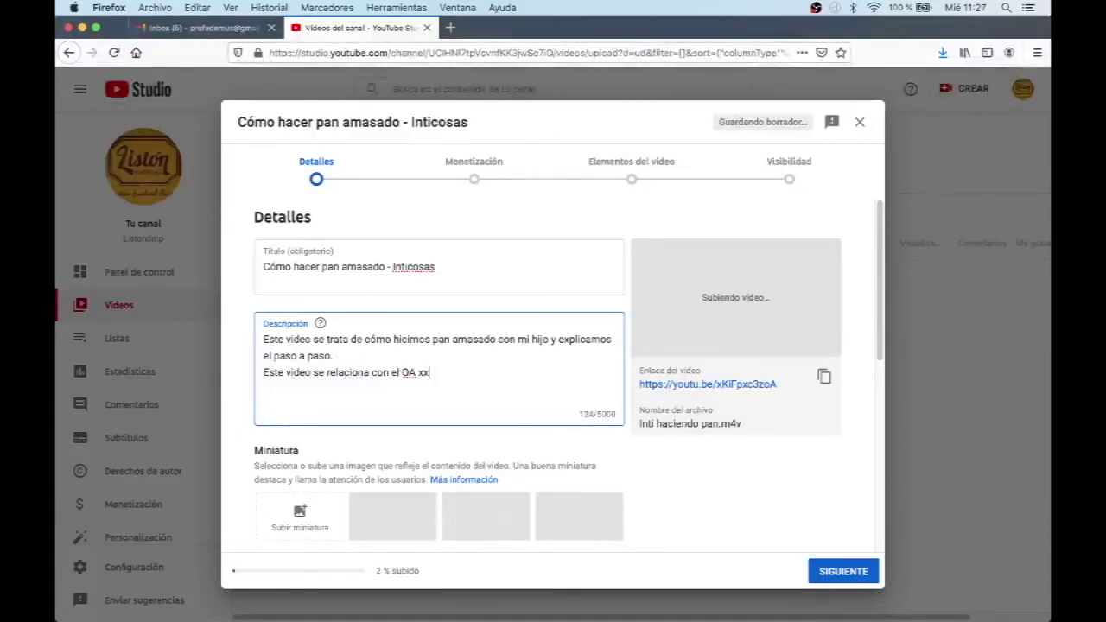
pyautogui.write(' del núcl')
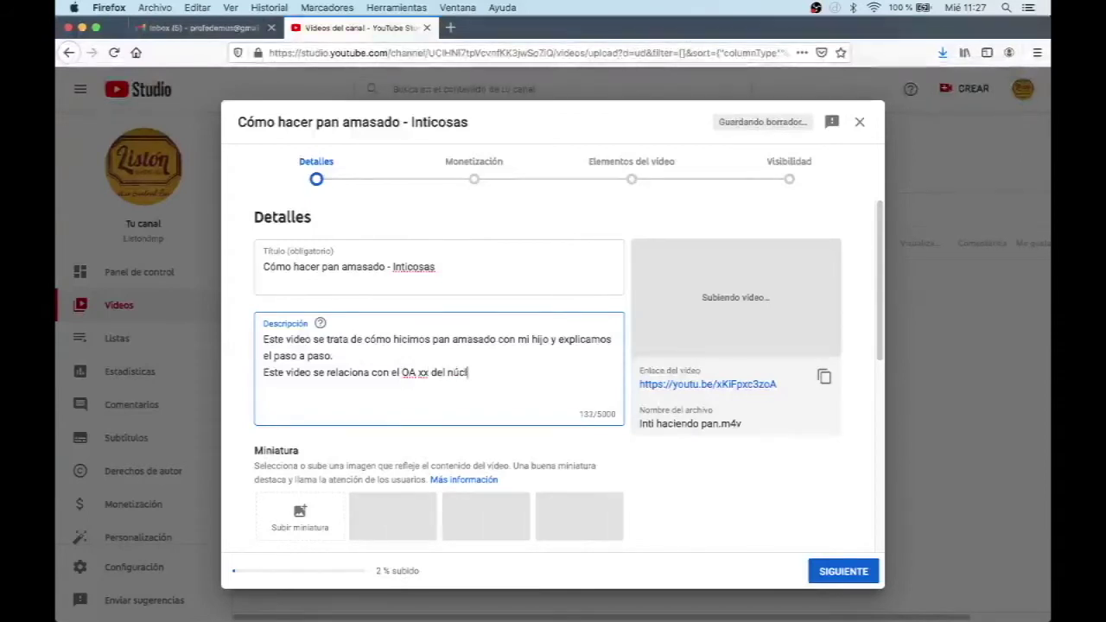
pyautogui.write('eo AA')
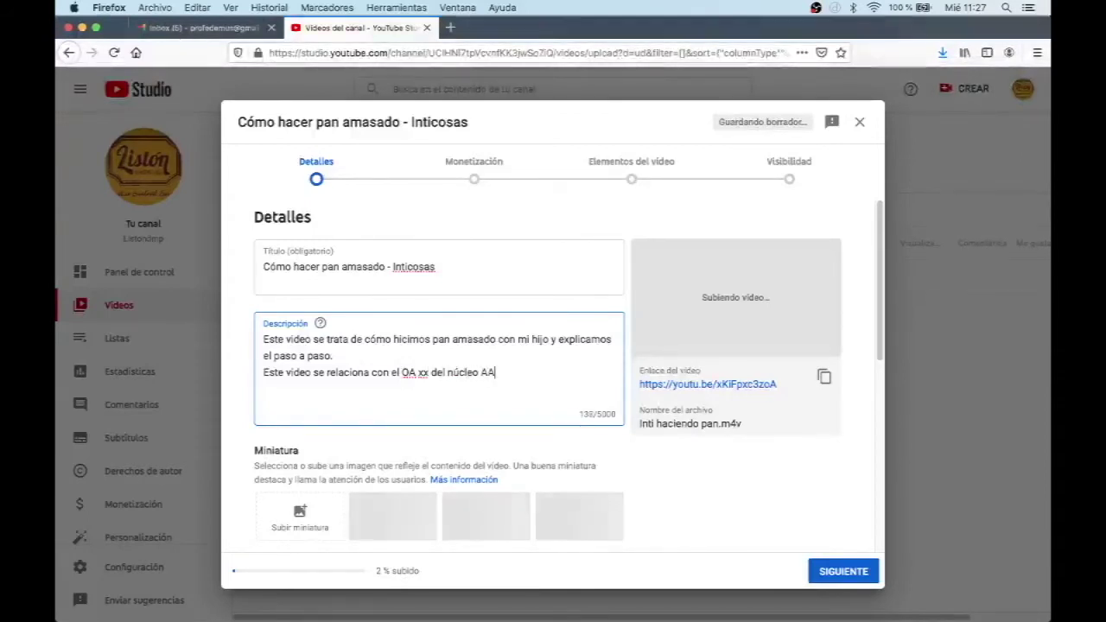
pyautogui.write(' de')
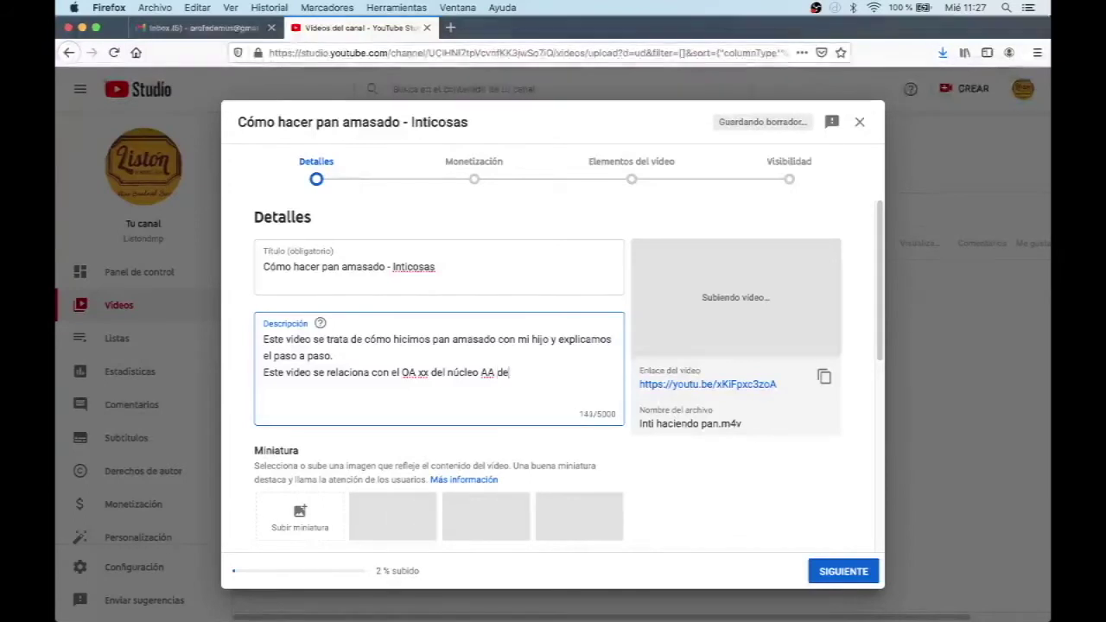
pyautogui.write(' las BCEP')
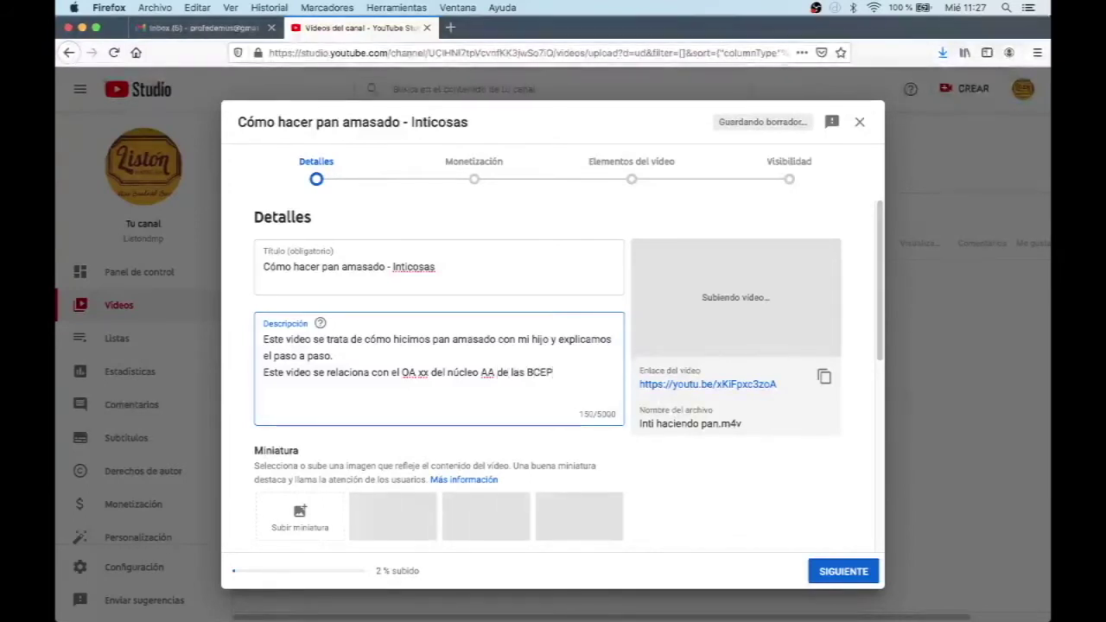
# Step: Add a description line citing the Aprendizaje digital Taller Pedagógico IV course and the professor's name
pyautogui.press('Return')
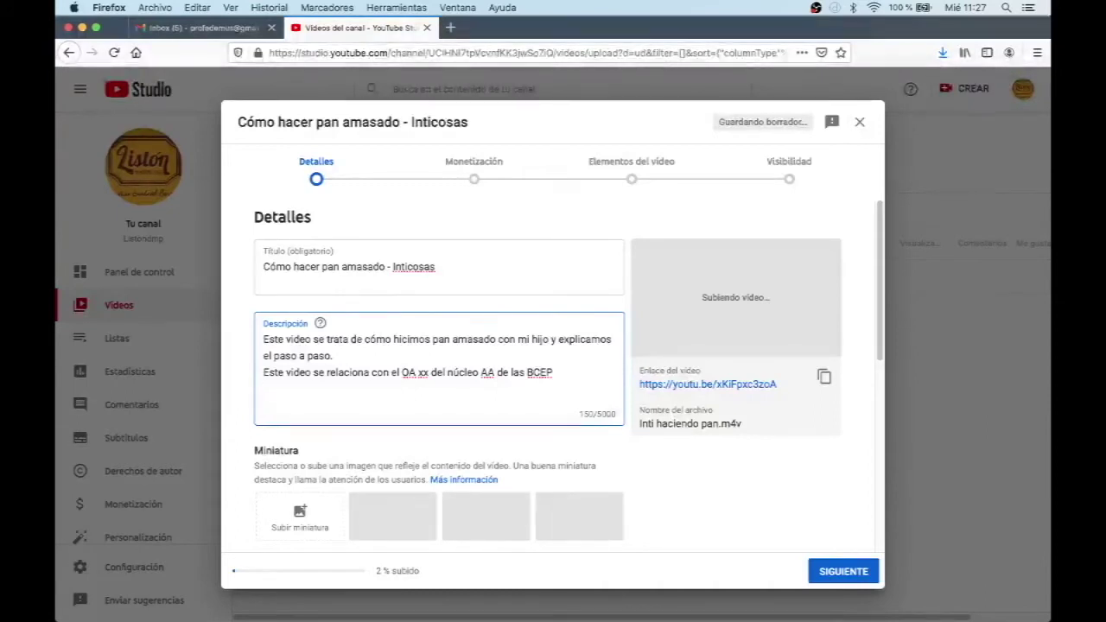
pyautogui.write('Este video s')
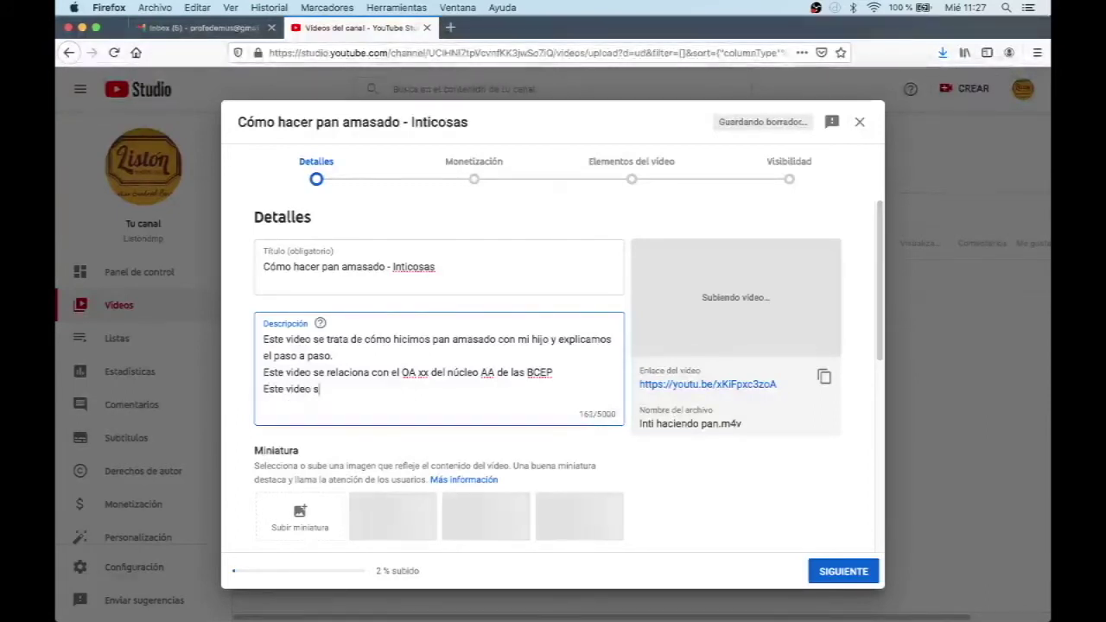
pyautogui.write('e realiz')
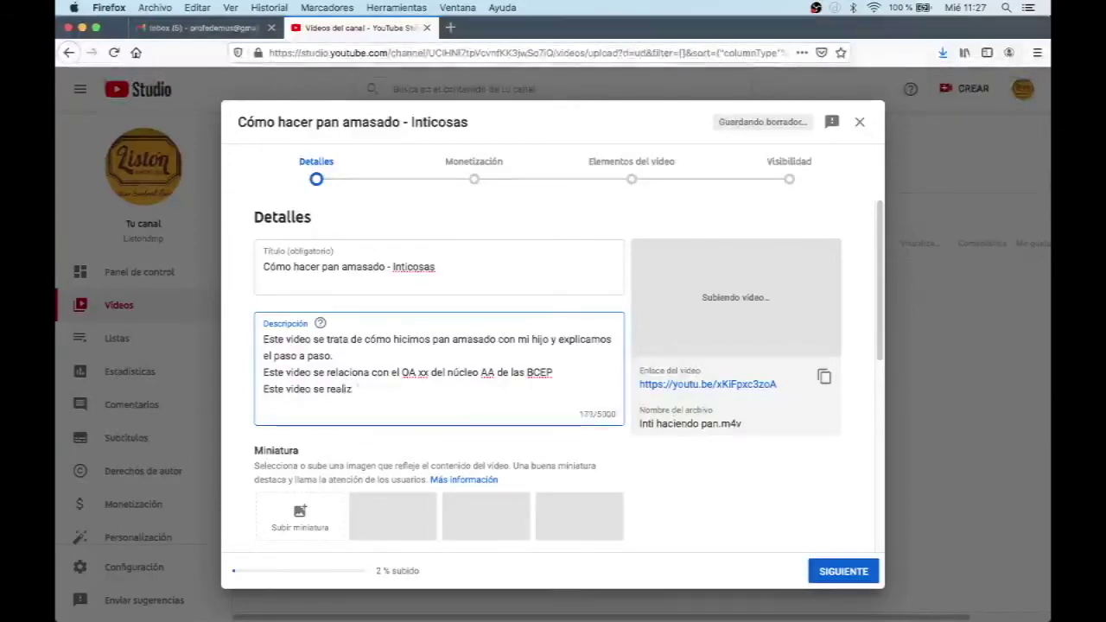
pyautogui.write('a en')
pyautogui.press('BackSpace')
pyautogui.write('l con')
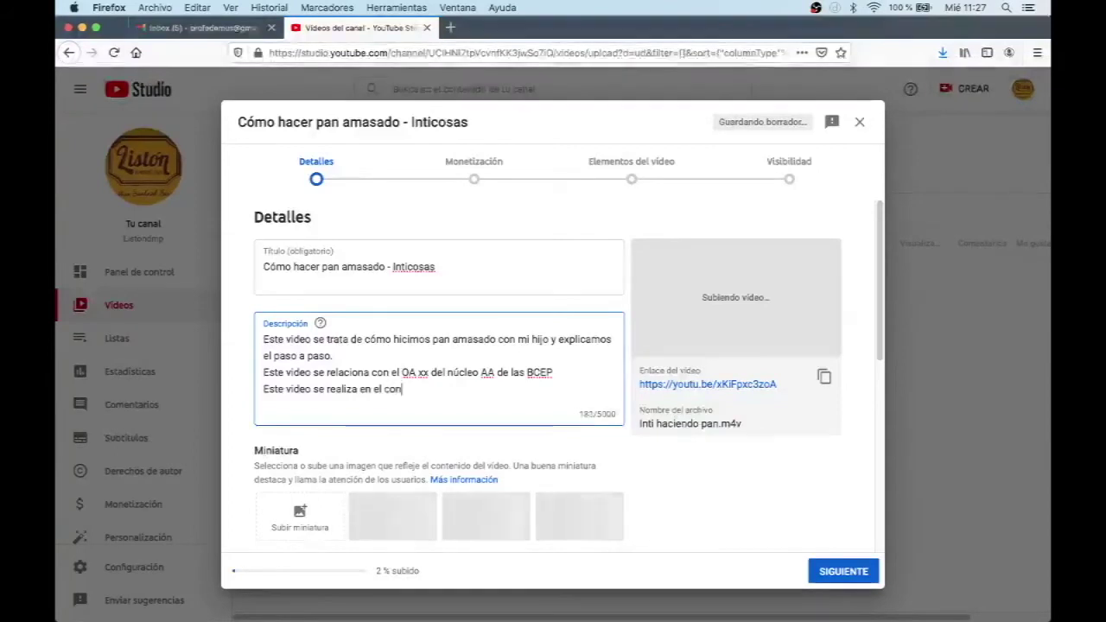
pyautogui.write('texto de la')
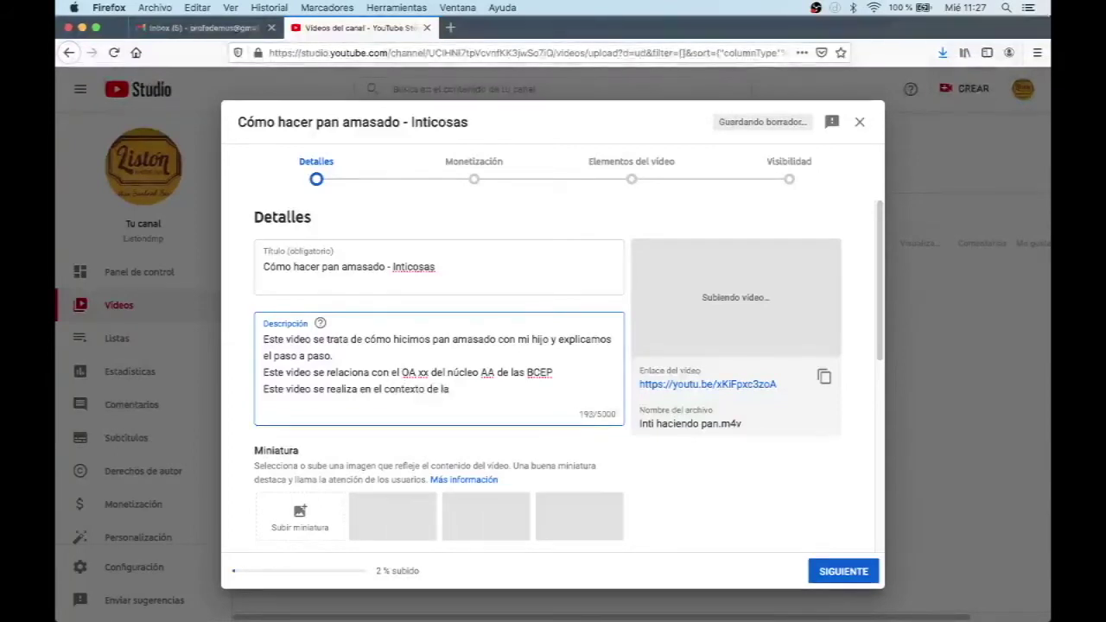
pyautogui.write(' asignatu')
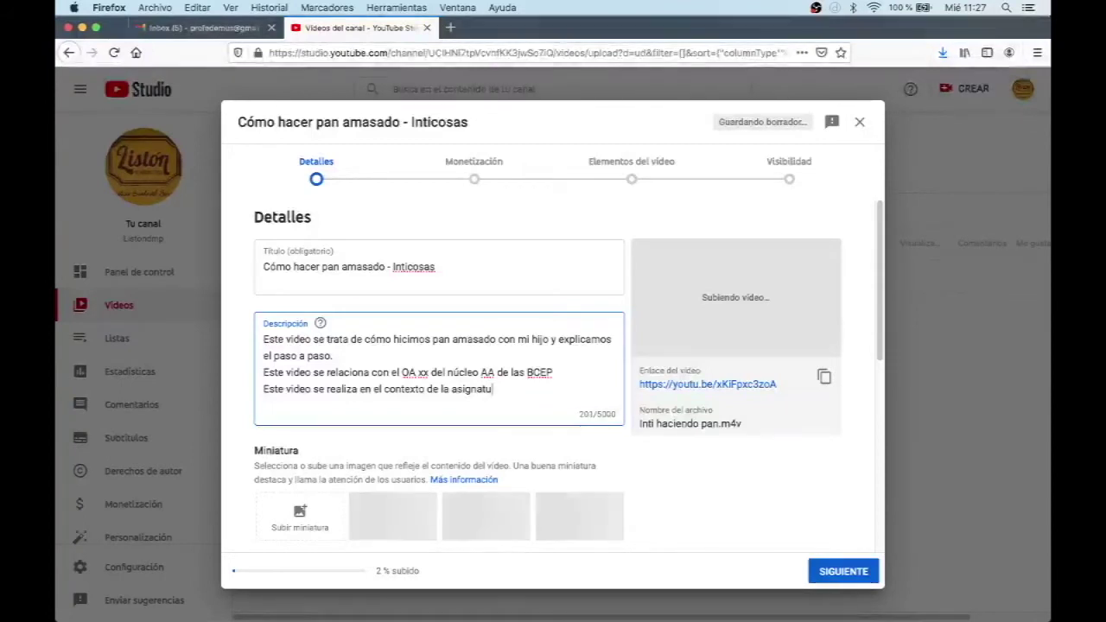
pyautogui.write('ra de Ap')
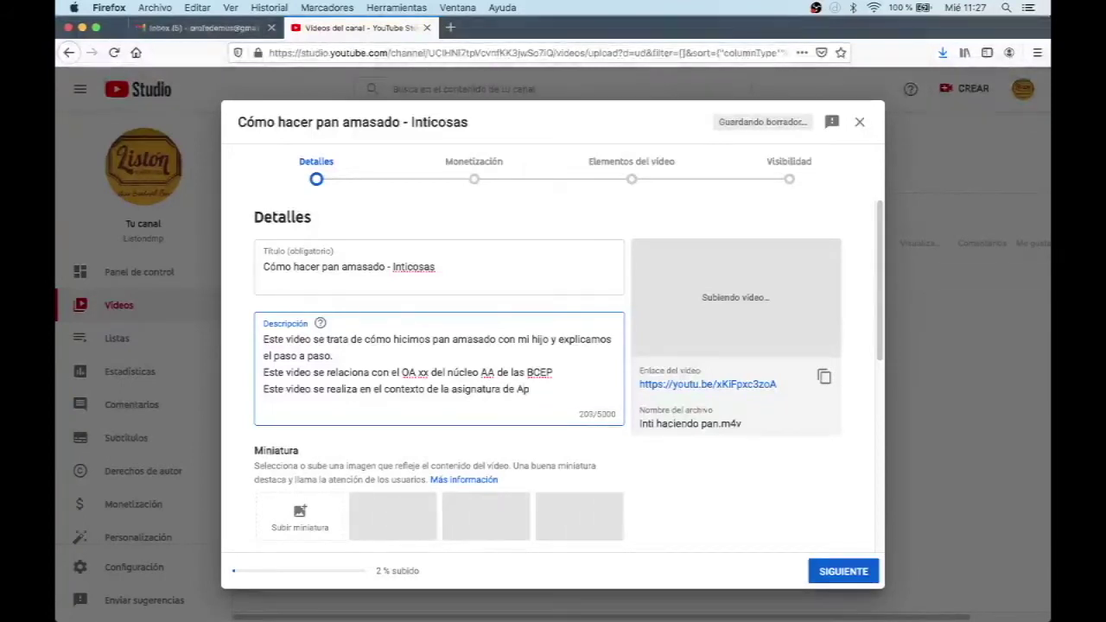
pyautogui.write('rendizaje d')
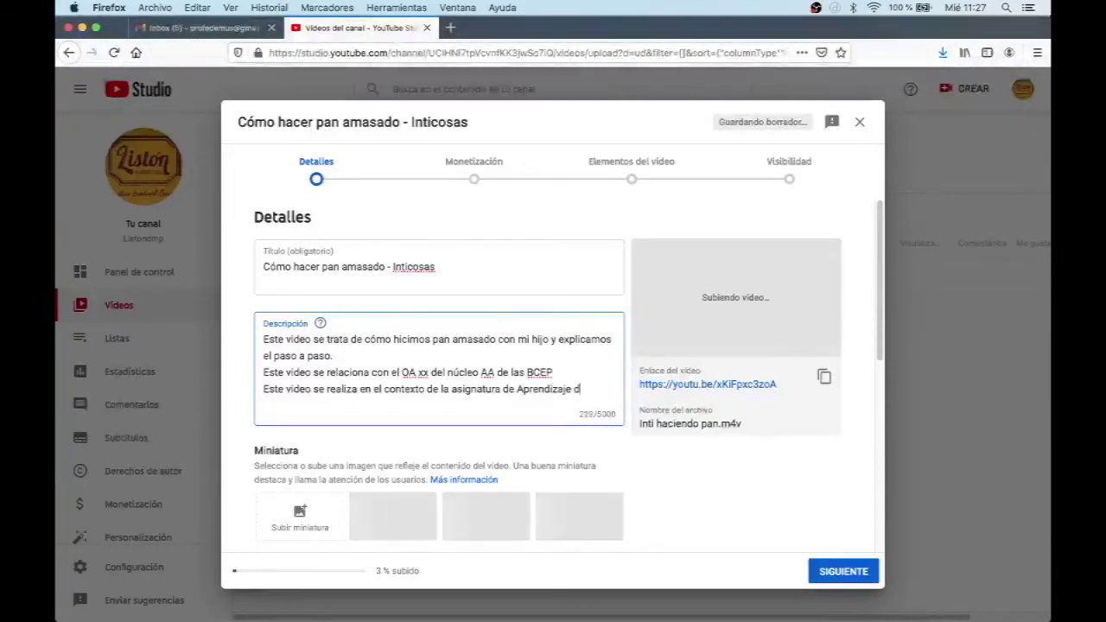
pyautogui.write('igital Taller Pedg')
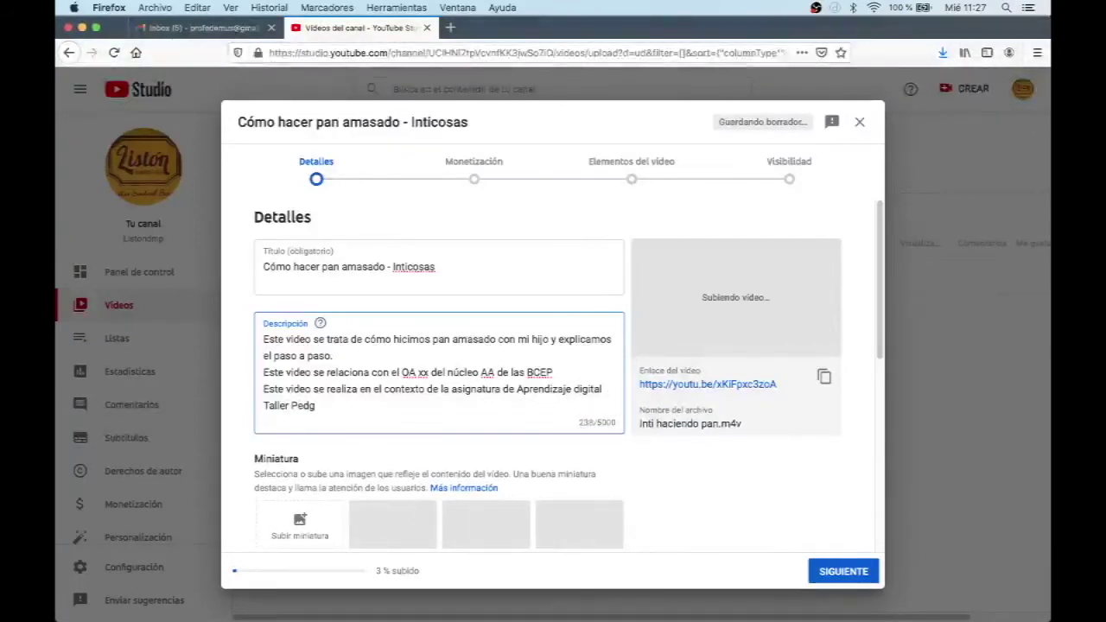
pyautogui.press('BackSpace')
pyautogui.write('ag´ógico ')
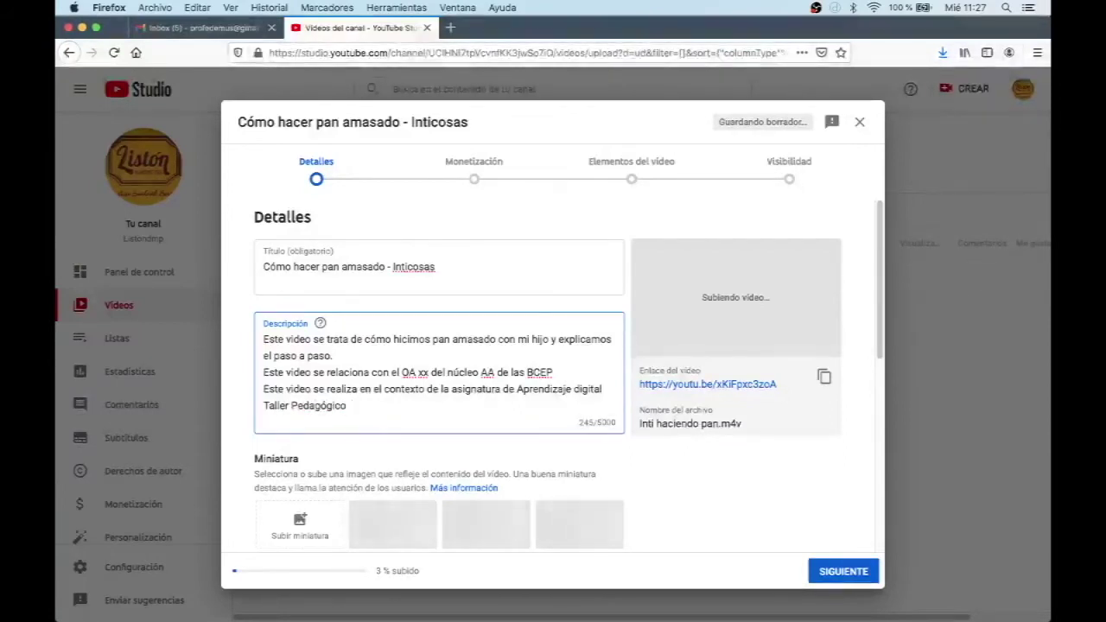
pyautogui.write('I')
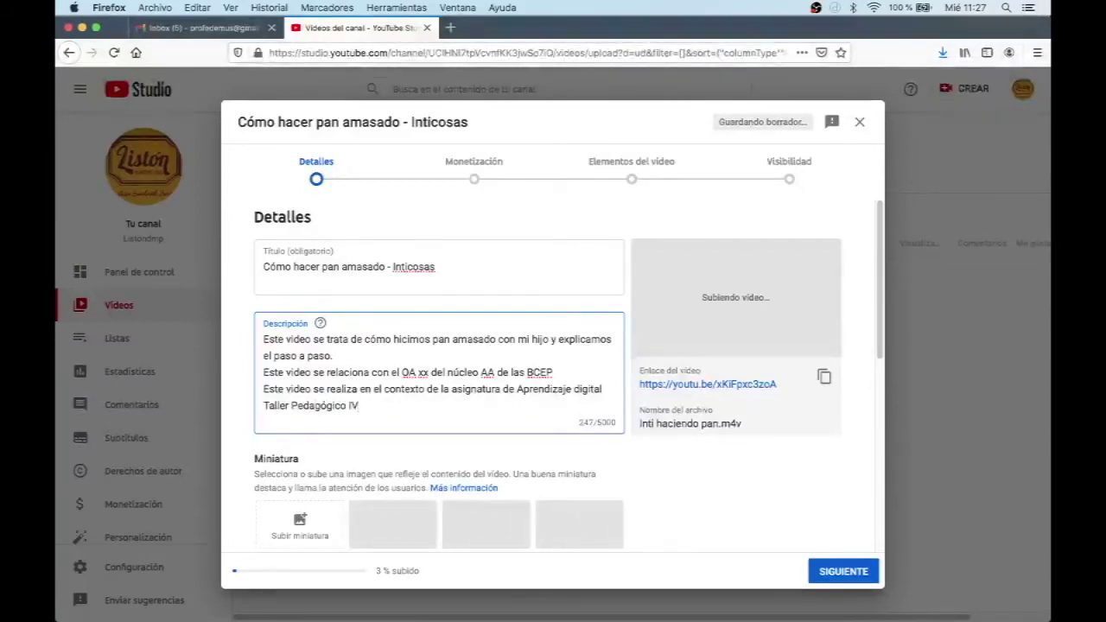
pyautogui.write('V con el p')
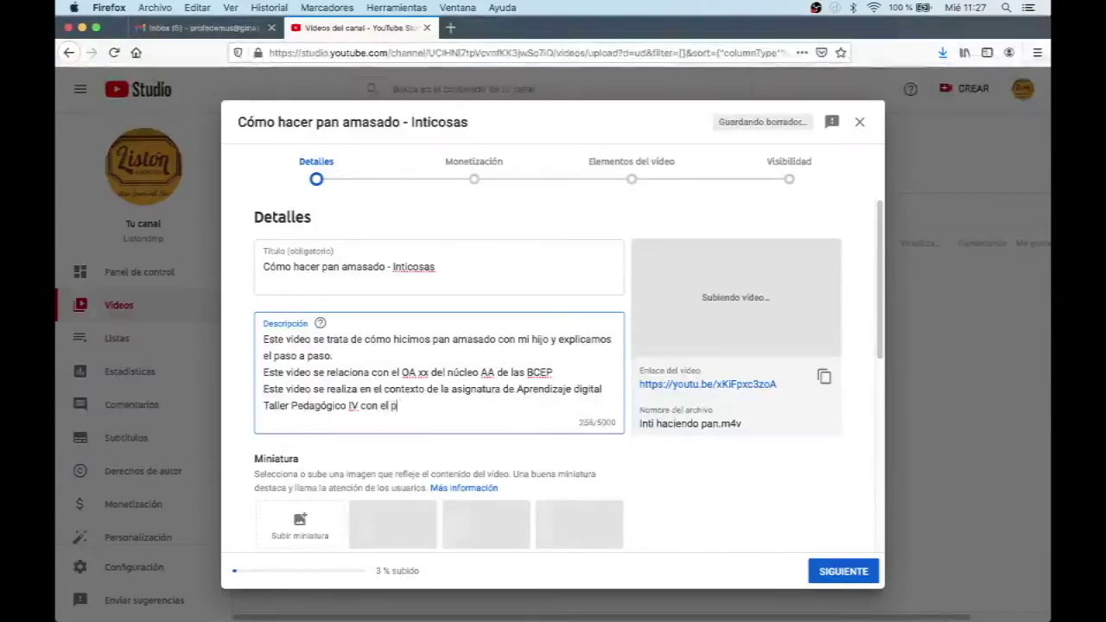
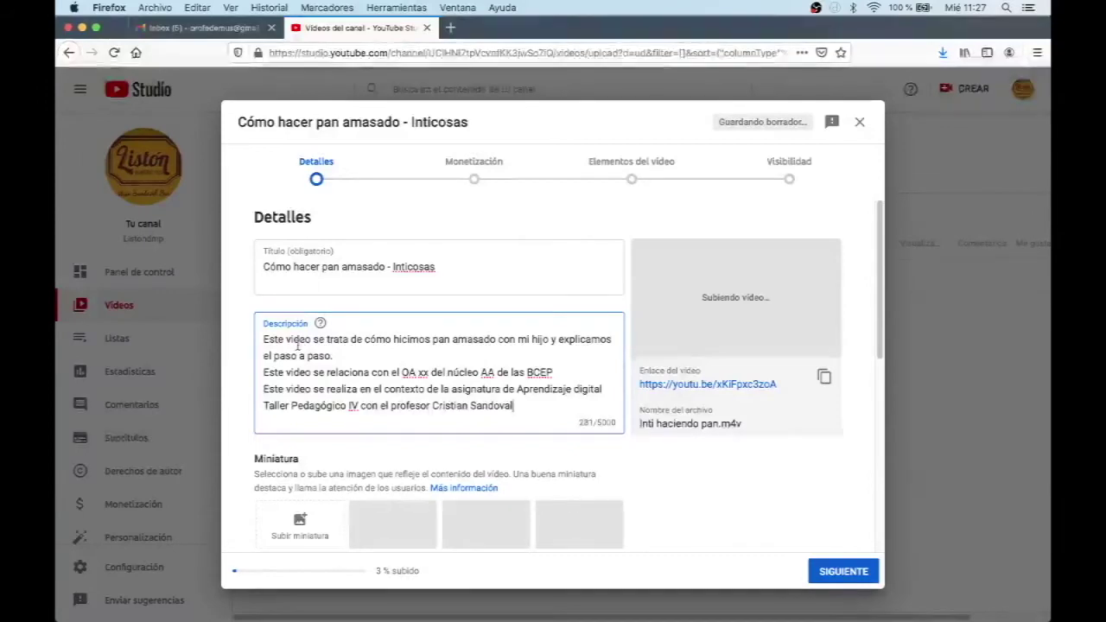
pyautogui.scroll(-5, 430, 415)
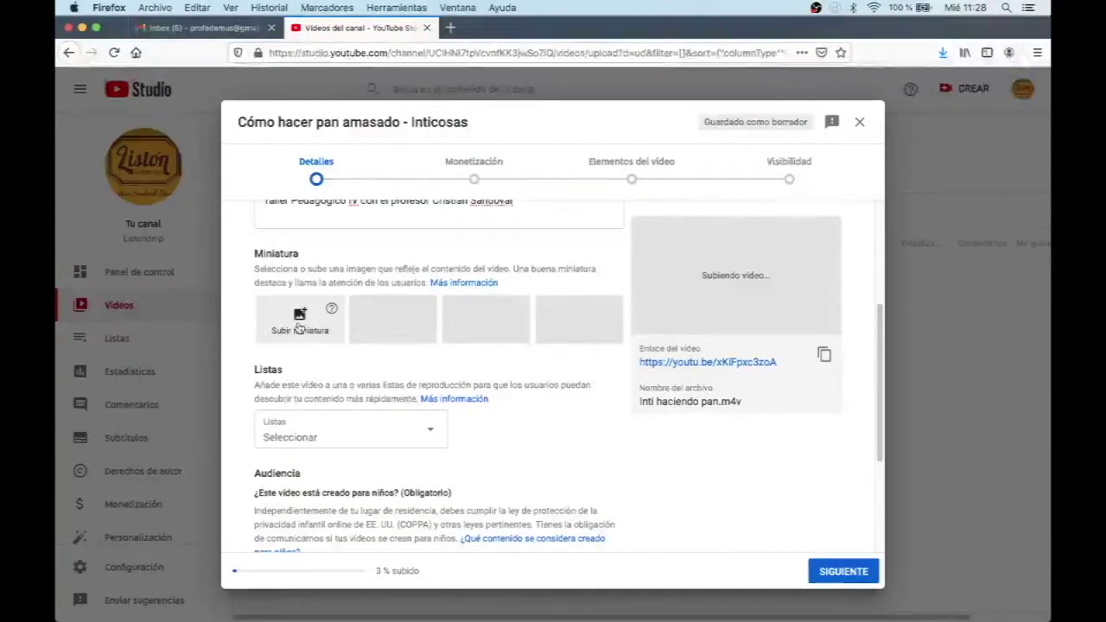
# Step: Set ep54 Inti haciendo pan.jpg from Listondmp > Miniaturas Youtube as the custom thumbnail
pyautogui.click(301, 329)
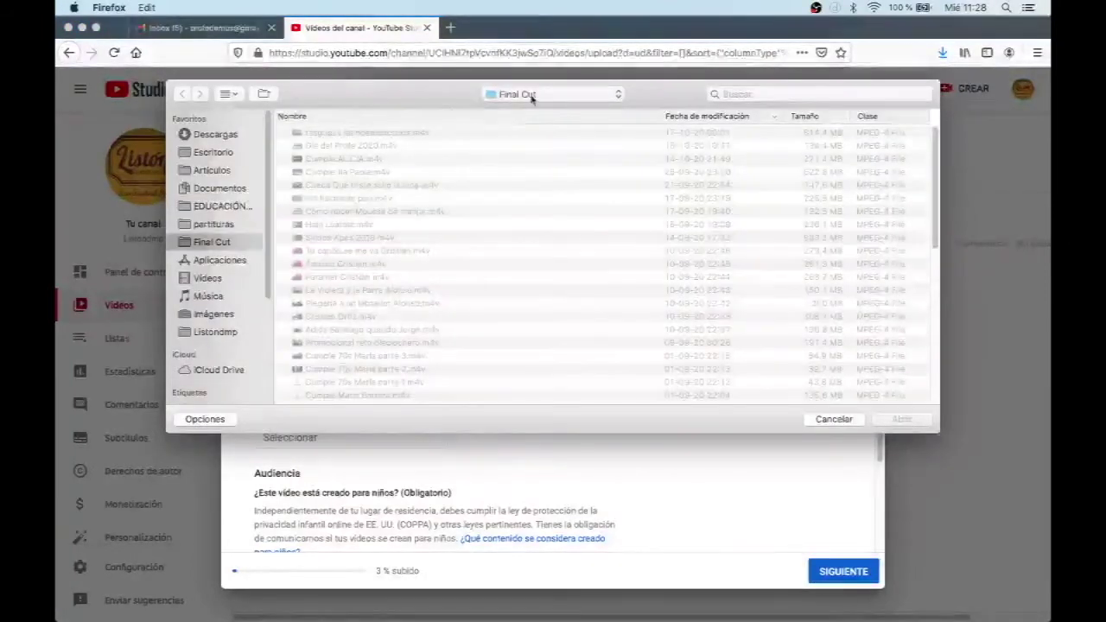
pyautogui.click(510, 94)
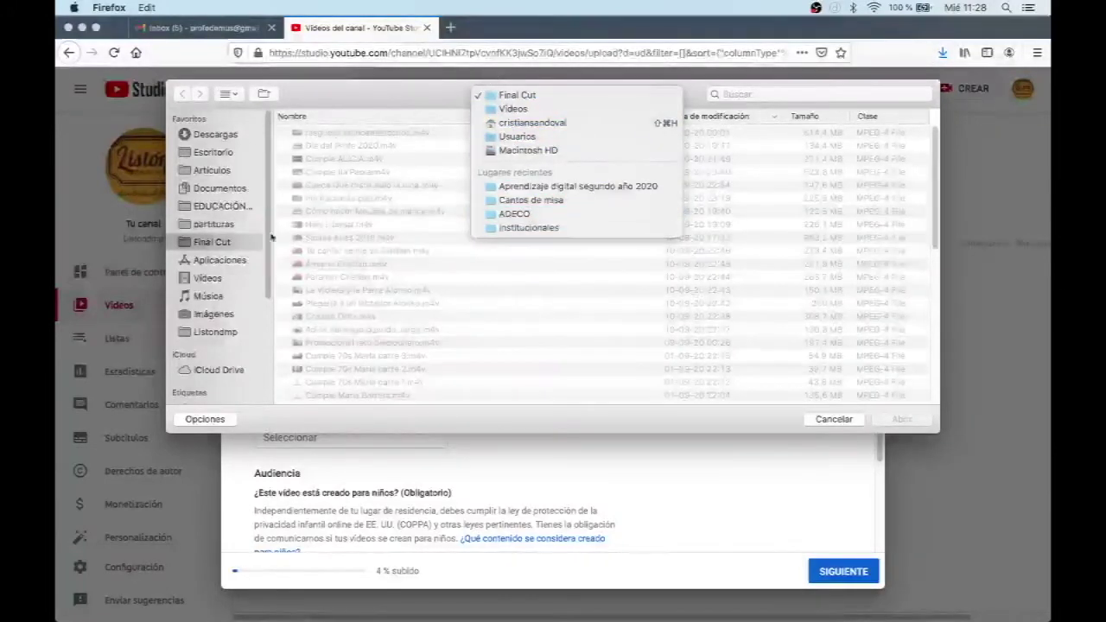
pyautogui.click(226, 334)
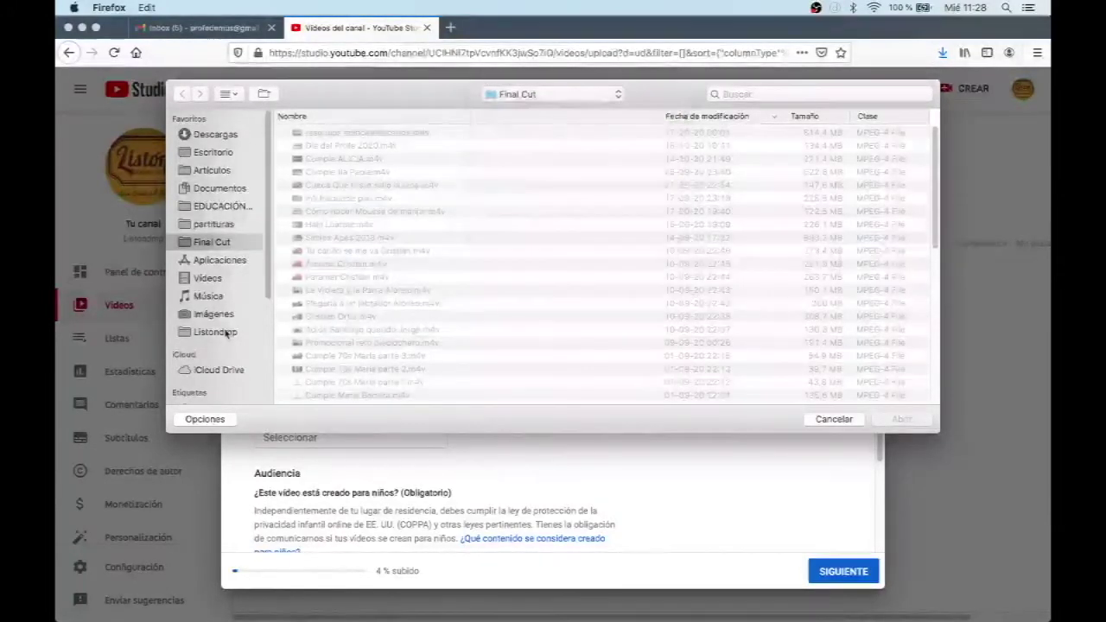
pyautogui.click(224, 334)
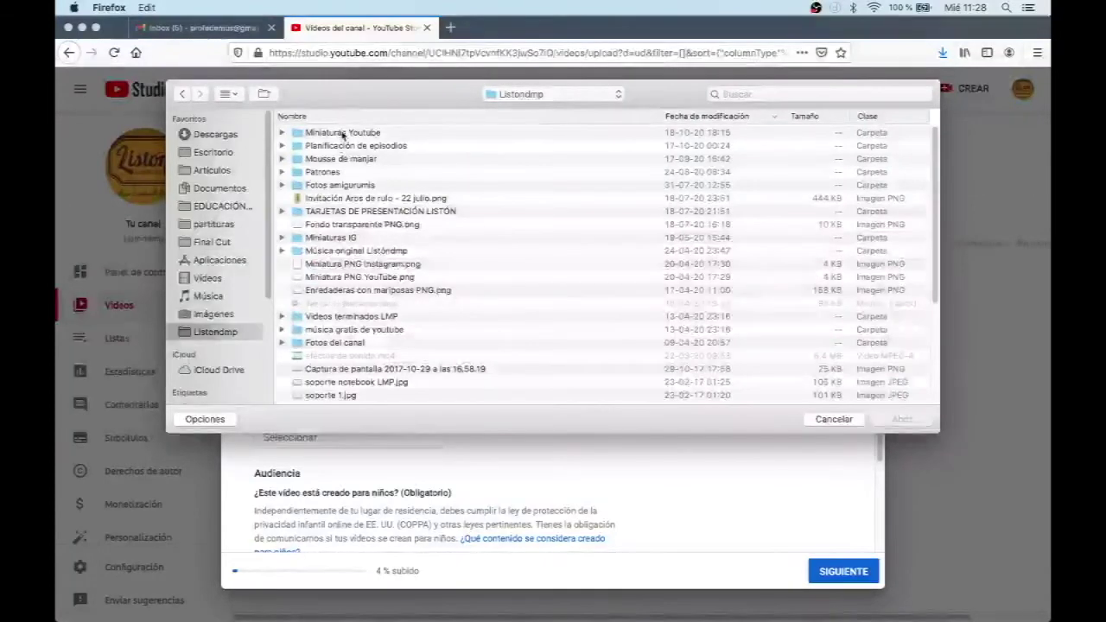
pyautogui.doubleClick(343, 134)
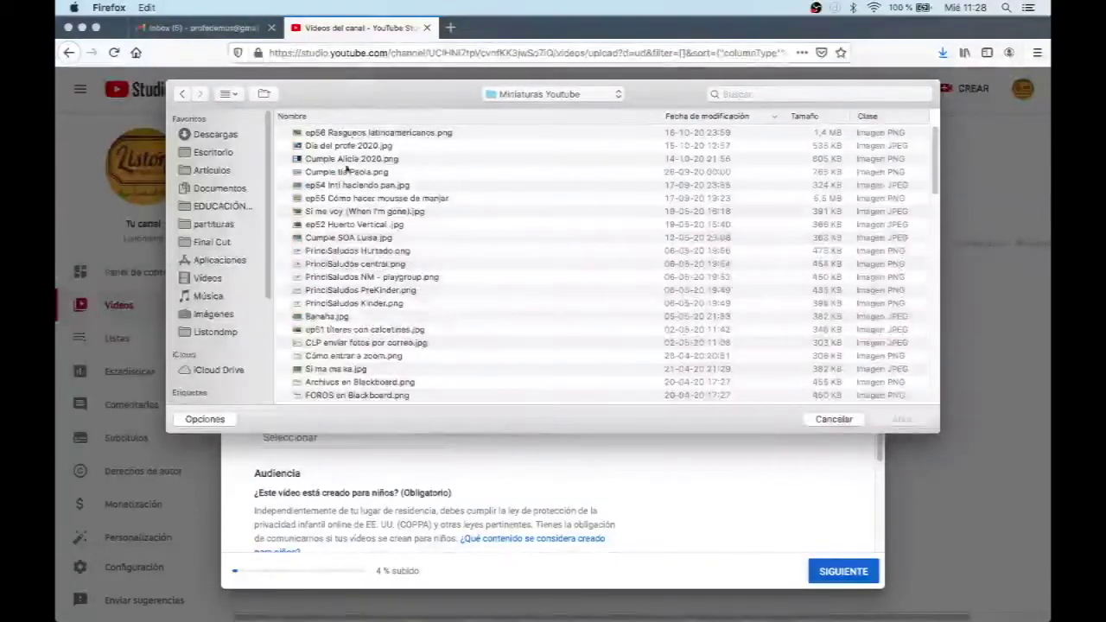
pyautogui.click(353, 185)
pyautogui.doubleClick(353, 185)
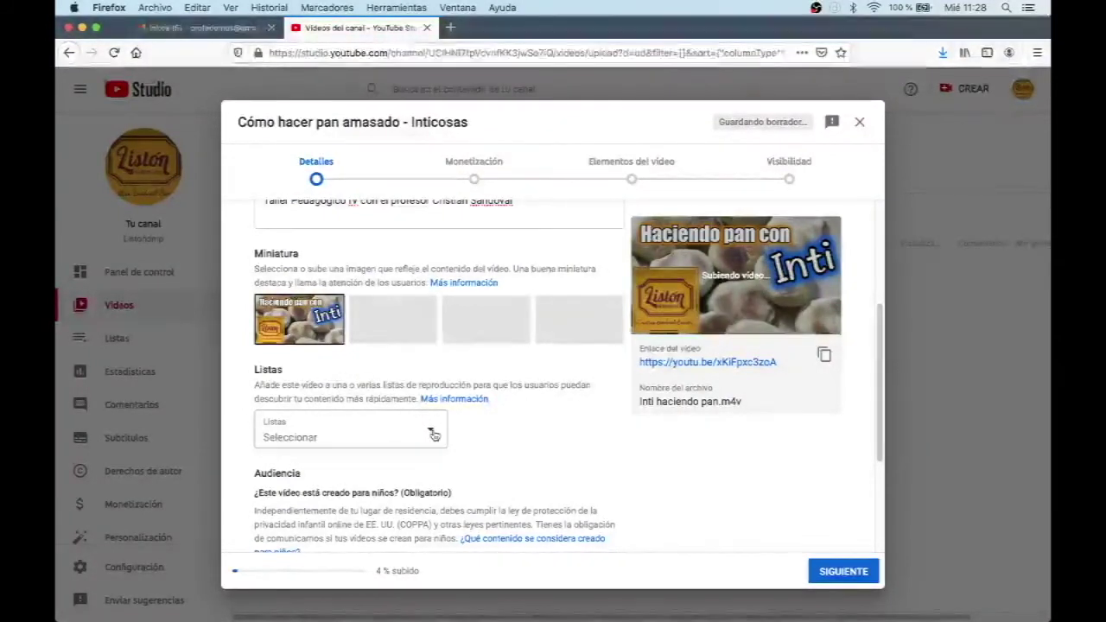
# Step: Leave the playlists empty and set the audience to 'No, no es contenido creado para niños'
pyautogui.click(433, 435)
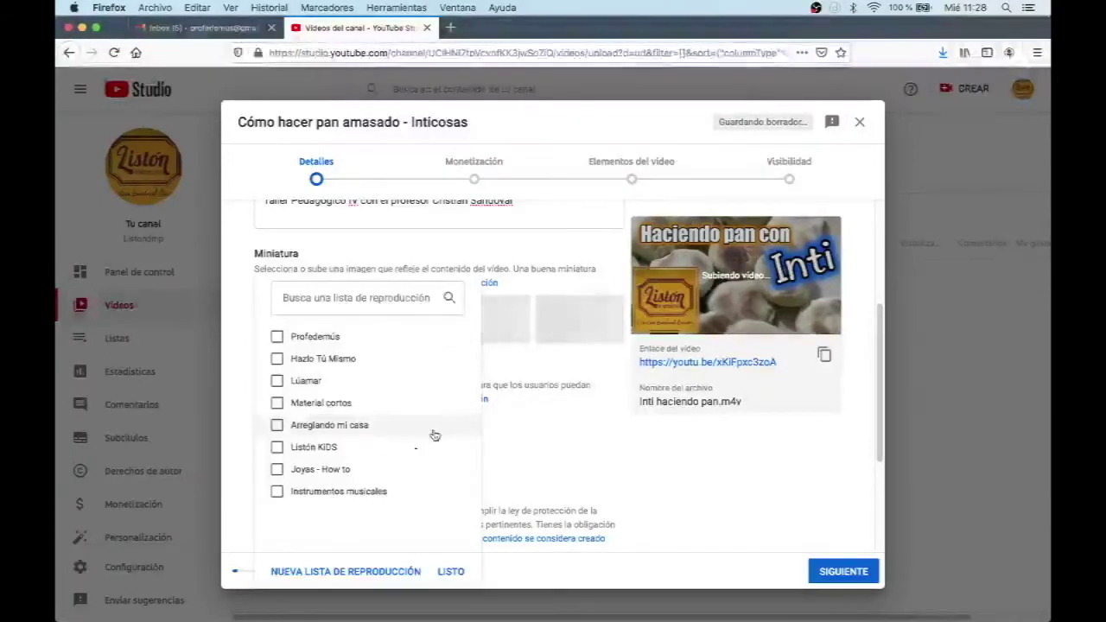
pyautogui.click(448, 573)
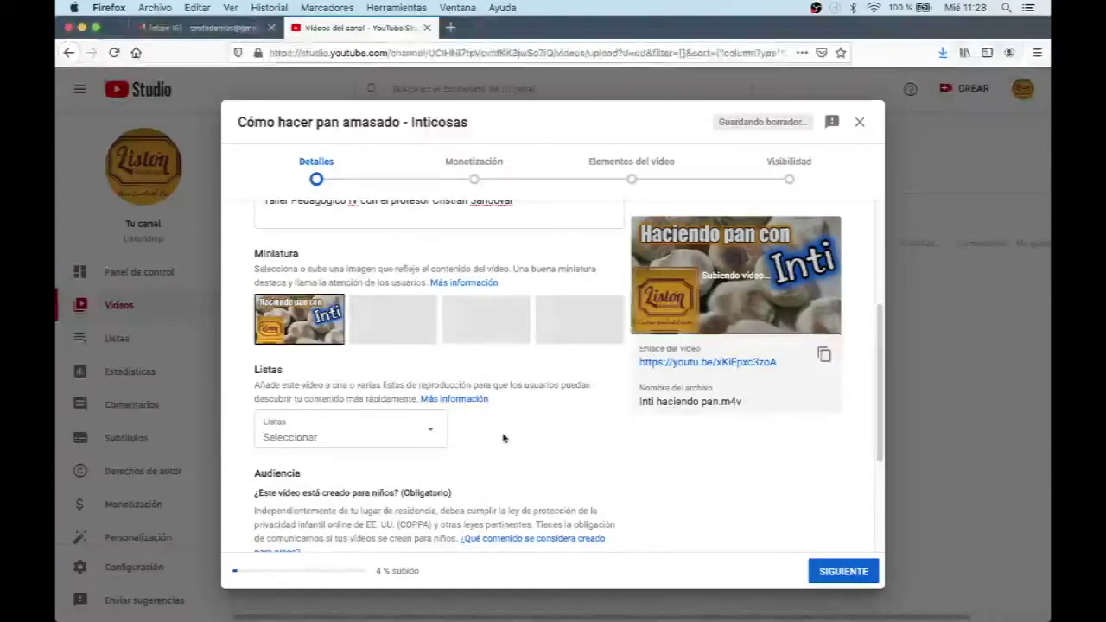
pyautogui.scroll(-3, 502, 442)
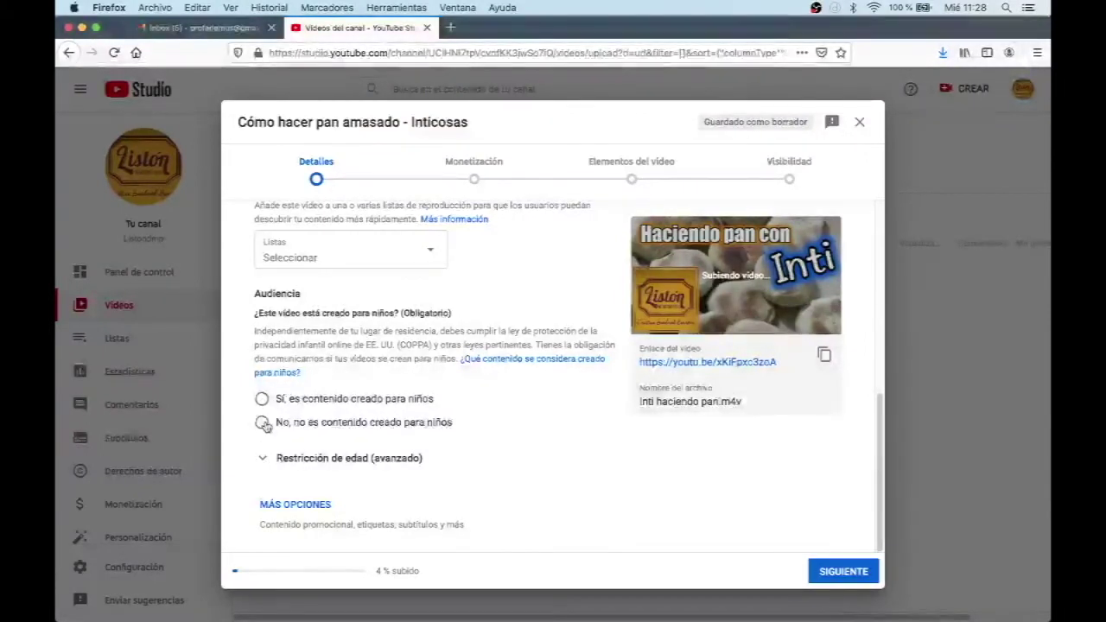
pyautogui.click(262, 423)
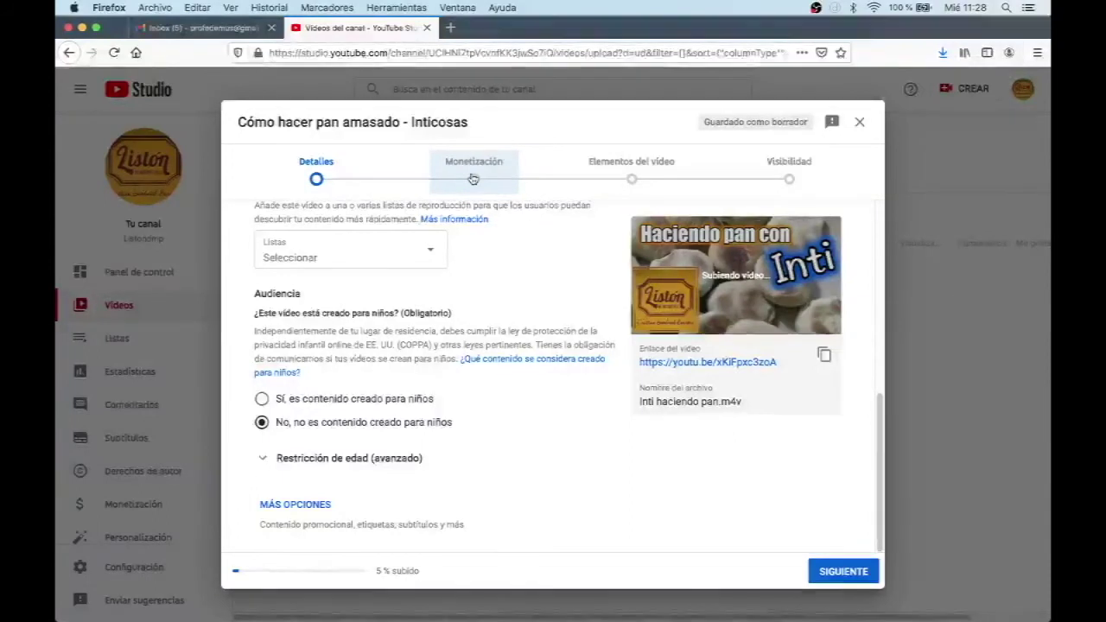
# Step: Set Monetización to Desactivada and advance past Elementos del vídeo to the Visibilidad step
pyautogui.click(473, 179)
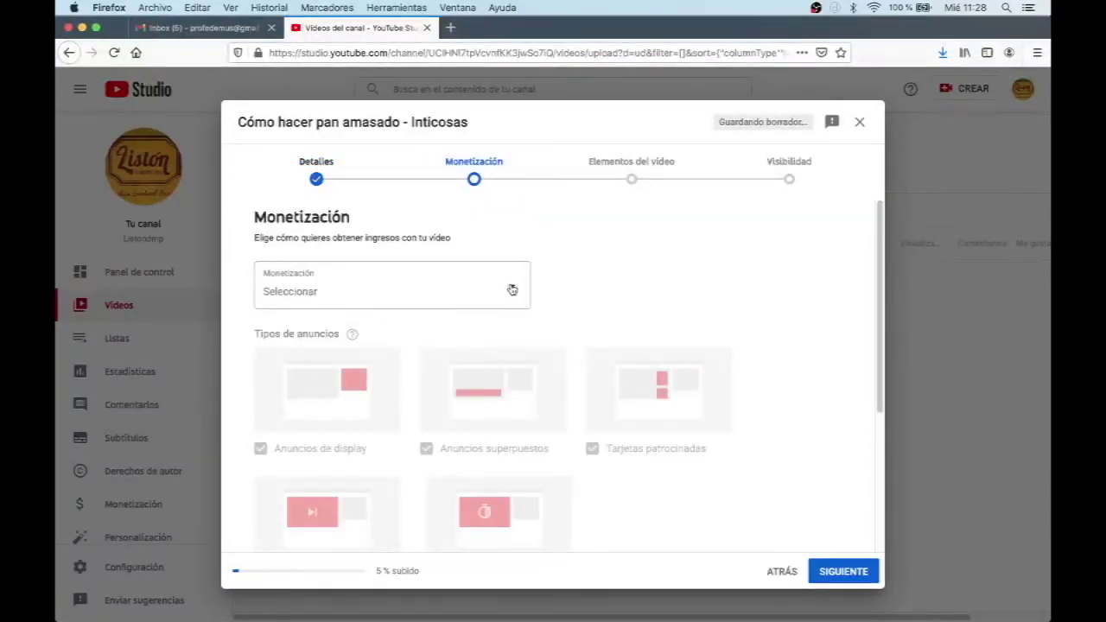
pyautogui.click(635, 180)
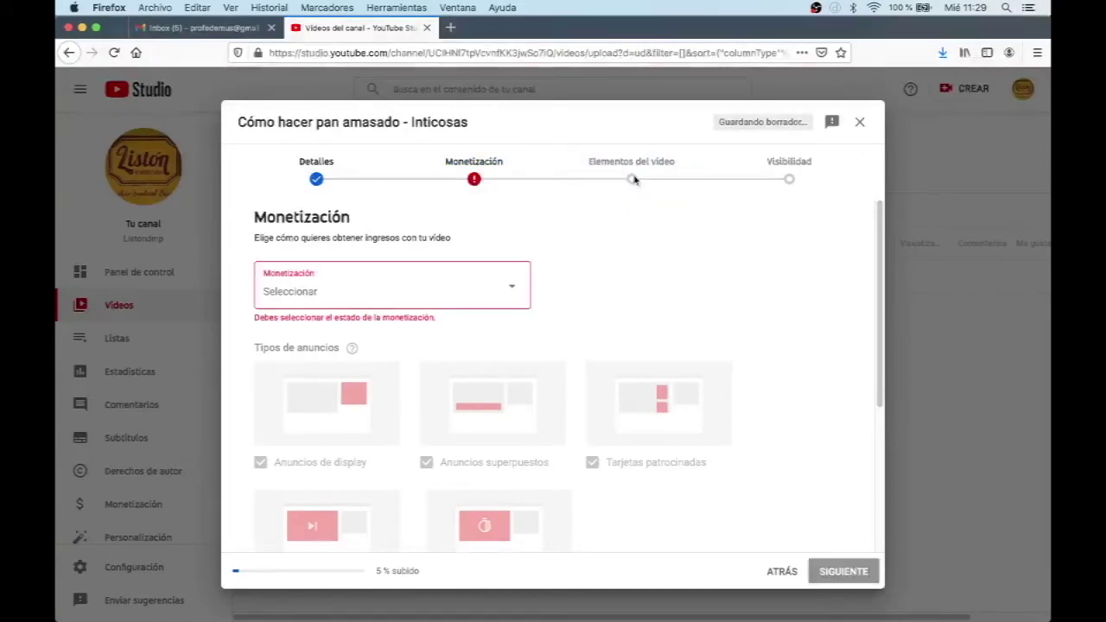
pyautogui.click(512, 289)
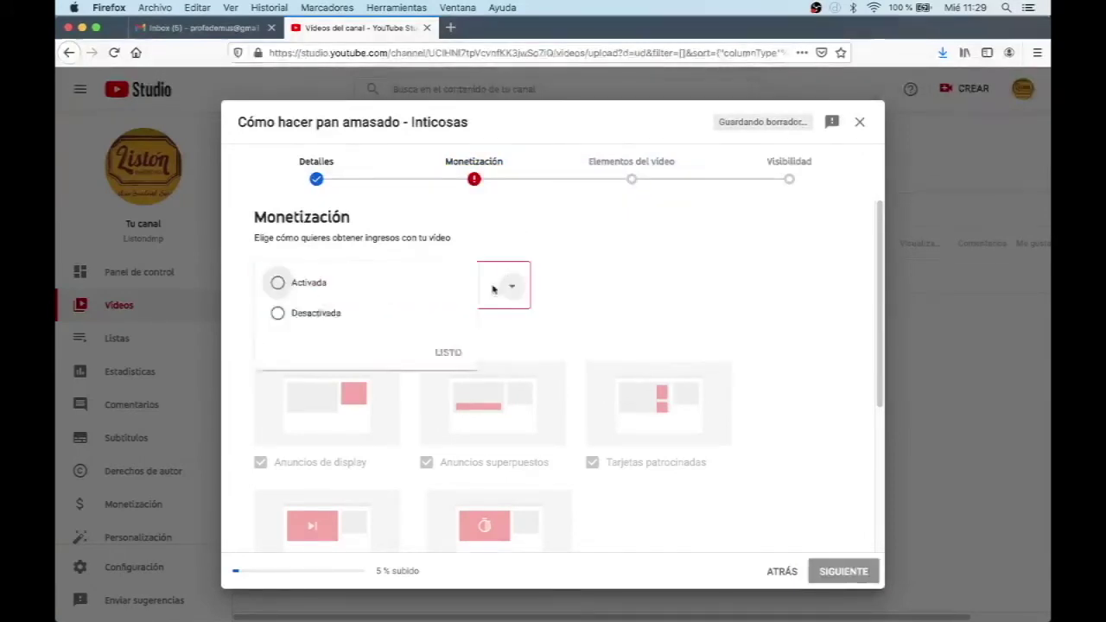
pyautogui.click(320, 318)
pyautogui.click(455, 356)
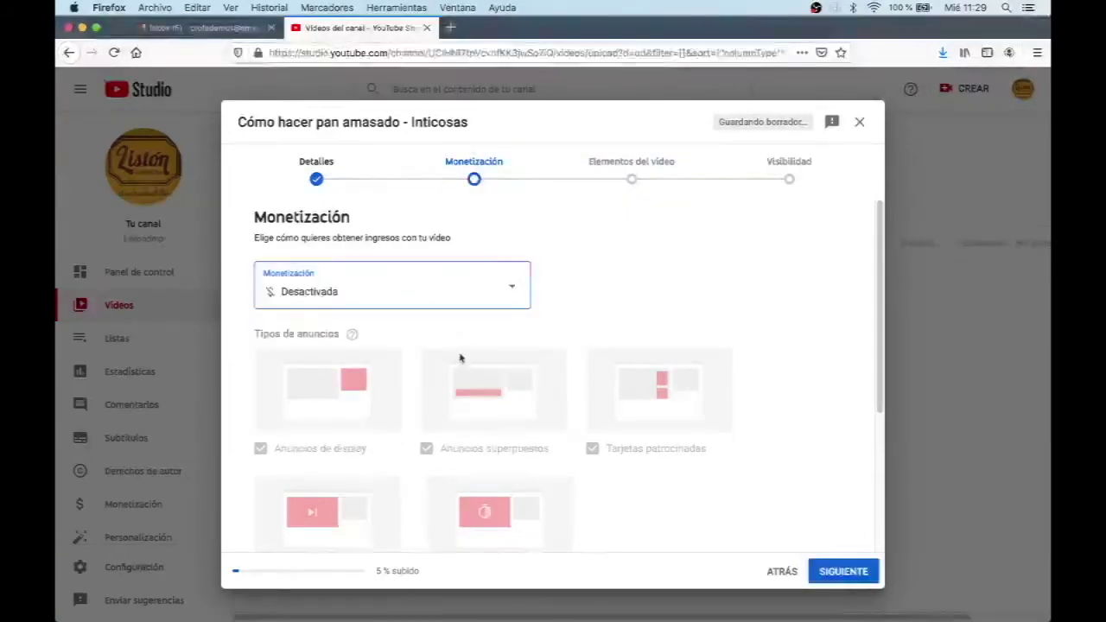
pyautogui.click(623, 178)
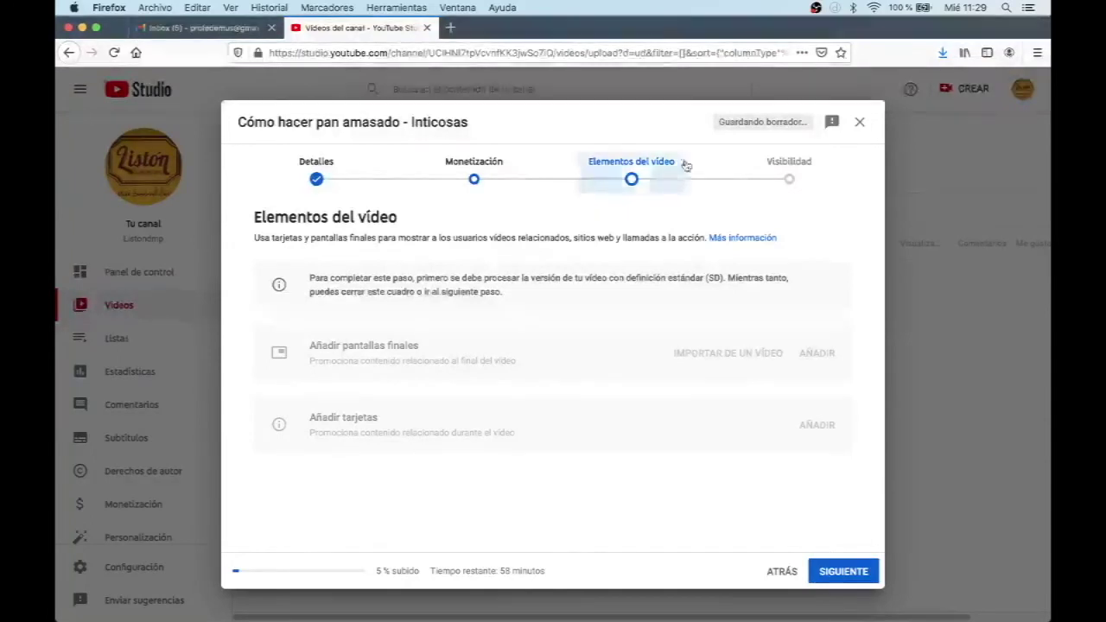
pyautogui.click(789, 179)
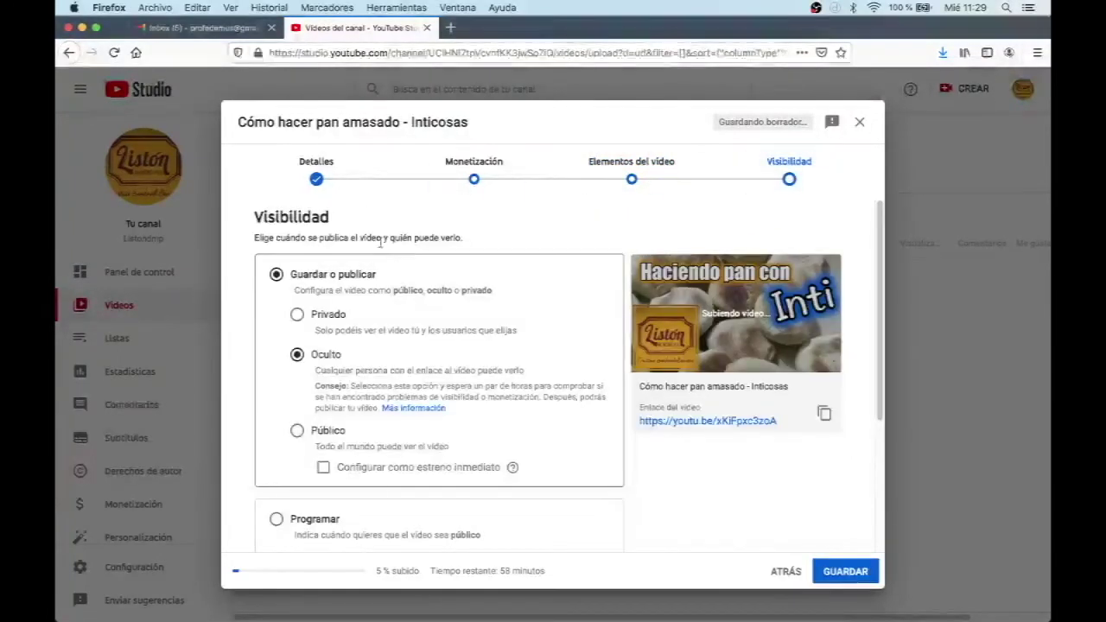
# Step: After trying Privado and Público, schedule publication under Programar for 4 nov. 2020 at 6:00
pyautogui.click(298, 316)
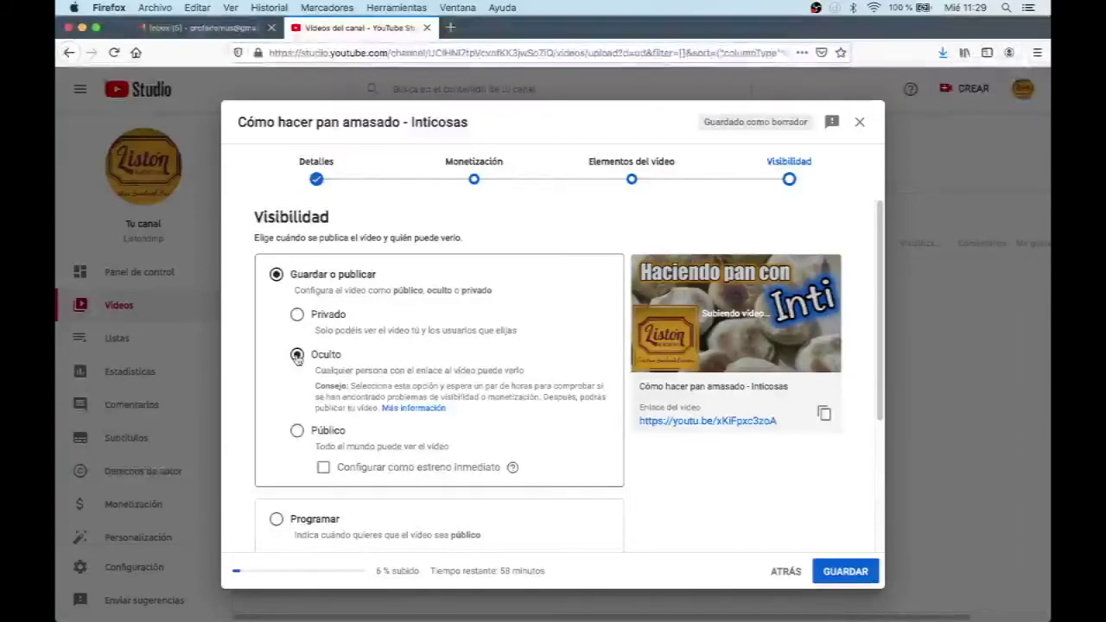
pyautogui.click(298, 430)
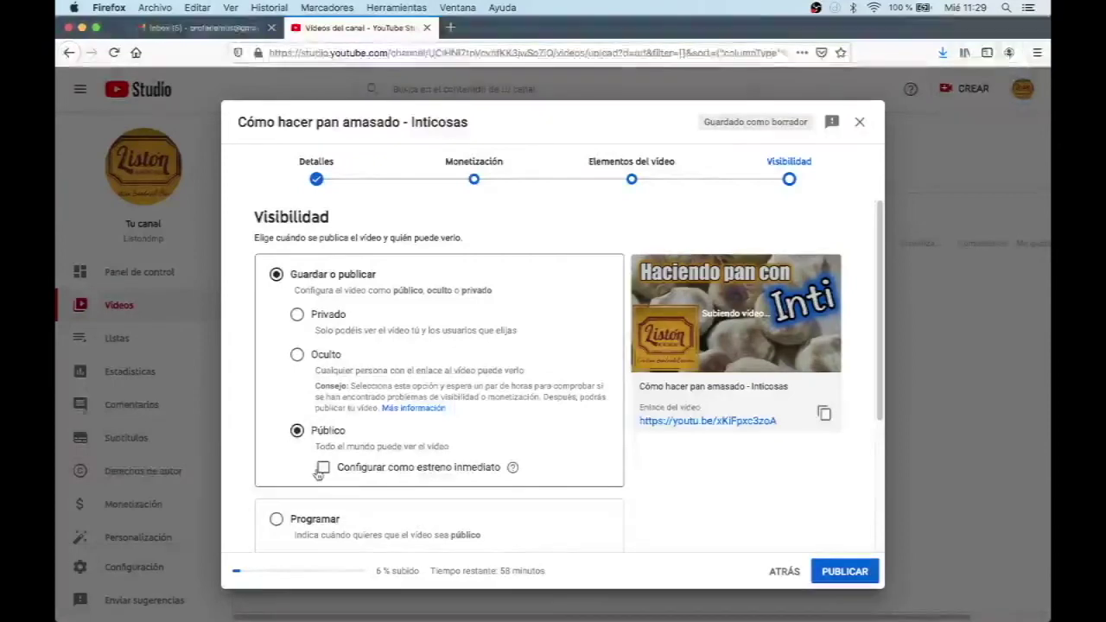
pyautogui.scroll(-3, 316, 475)
pyautogui.click(276, 385)
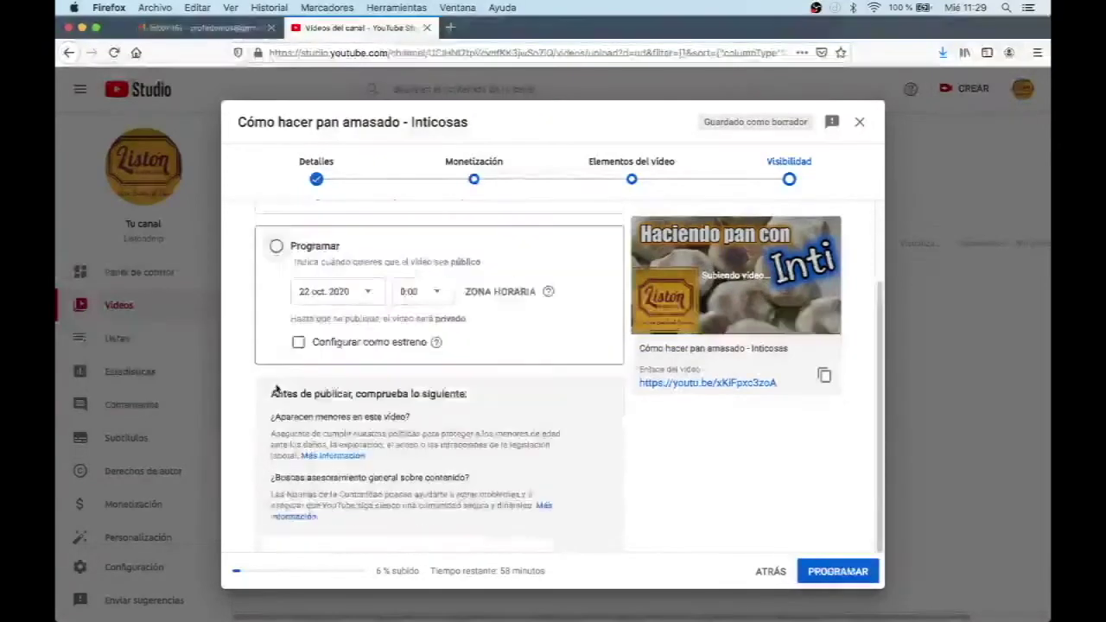
pyautogui.click(369, 294)
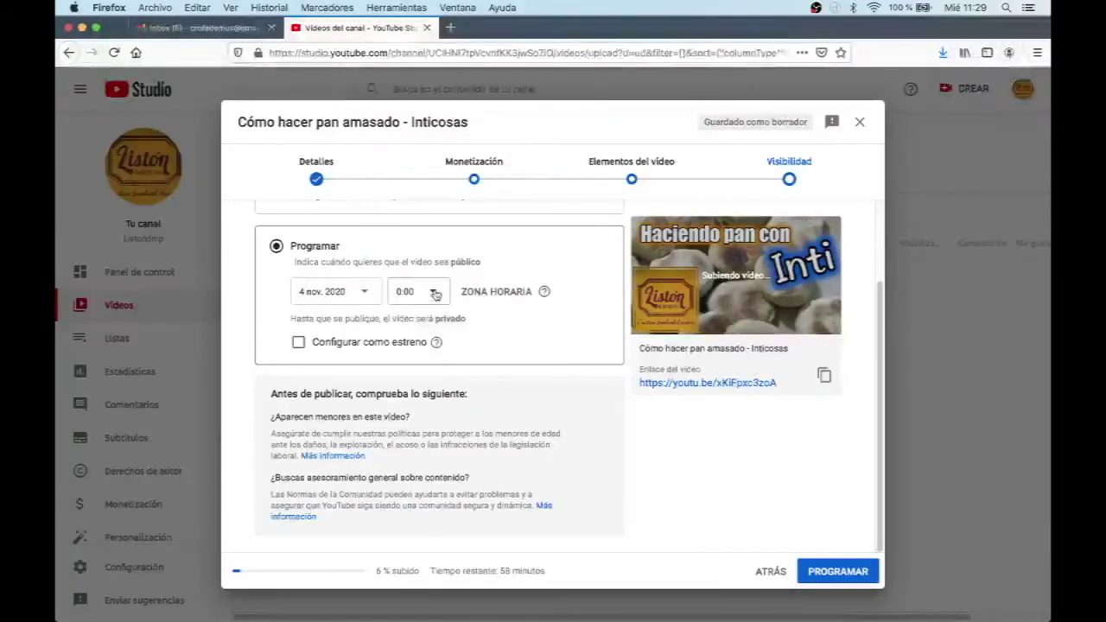
pyautogui.click(420, 291)
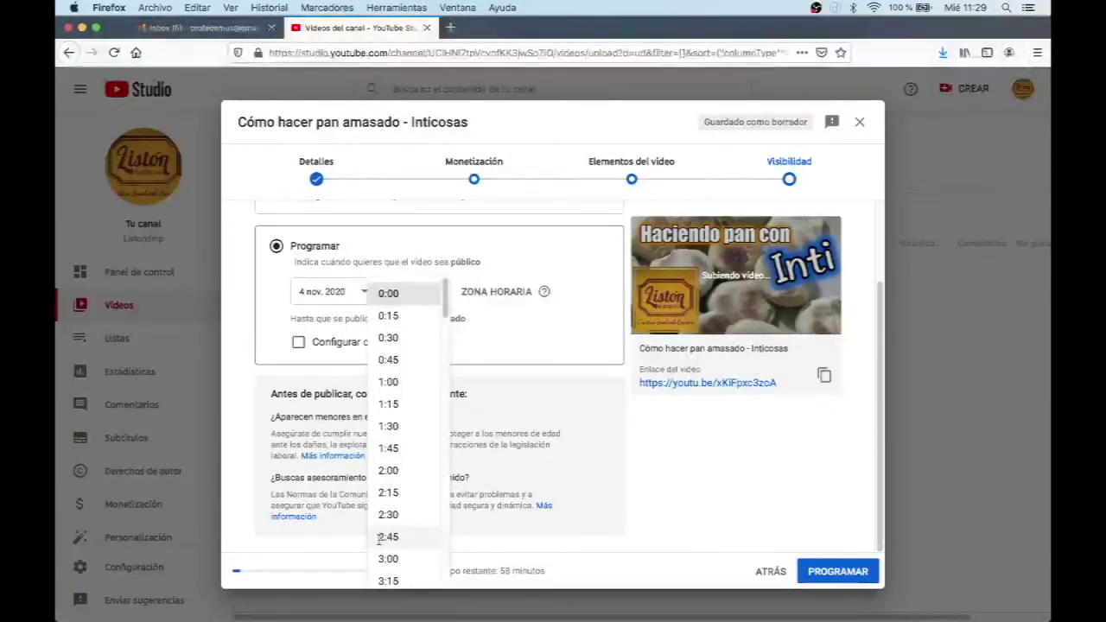
pyautogui.scroll(-5, 395, 524)
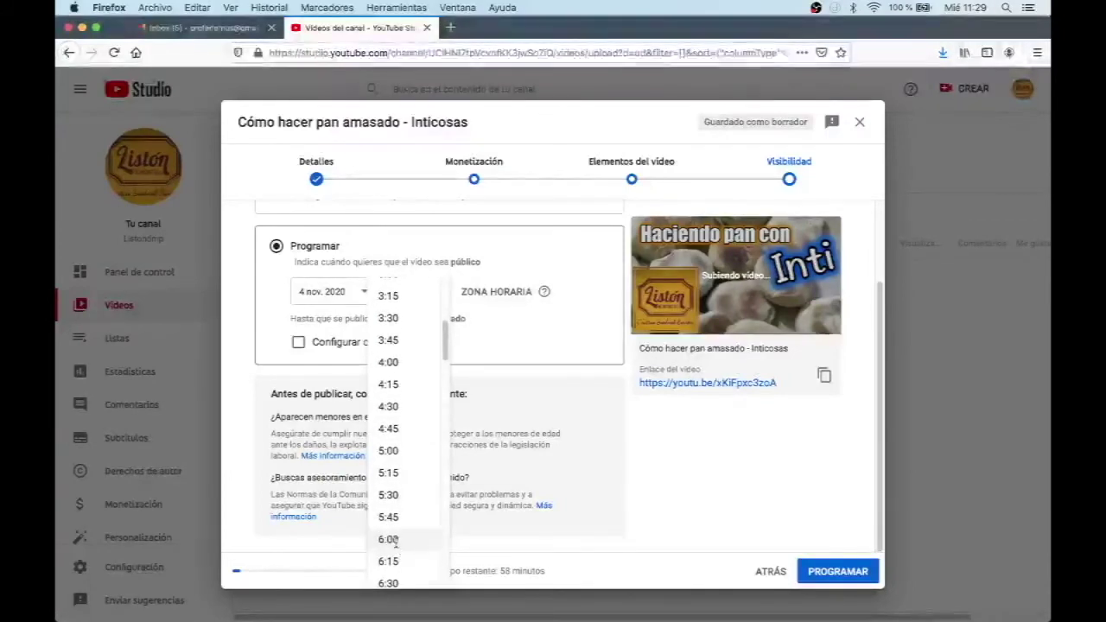
pyautogui.click(390, 539)
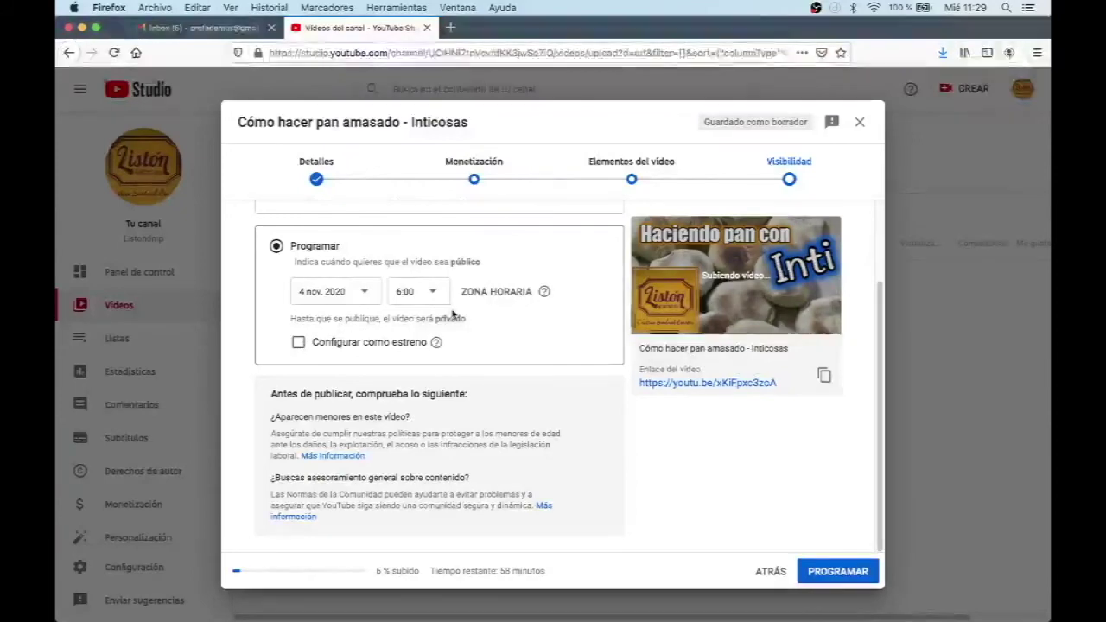
pyautogui.scroll(1, 475, 318)
pyautogui.scroll(1, 475, 318)
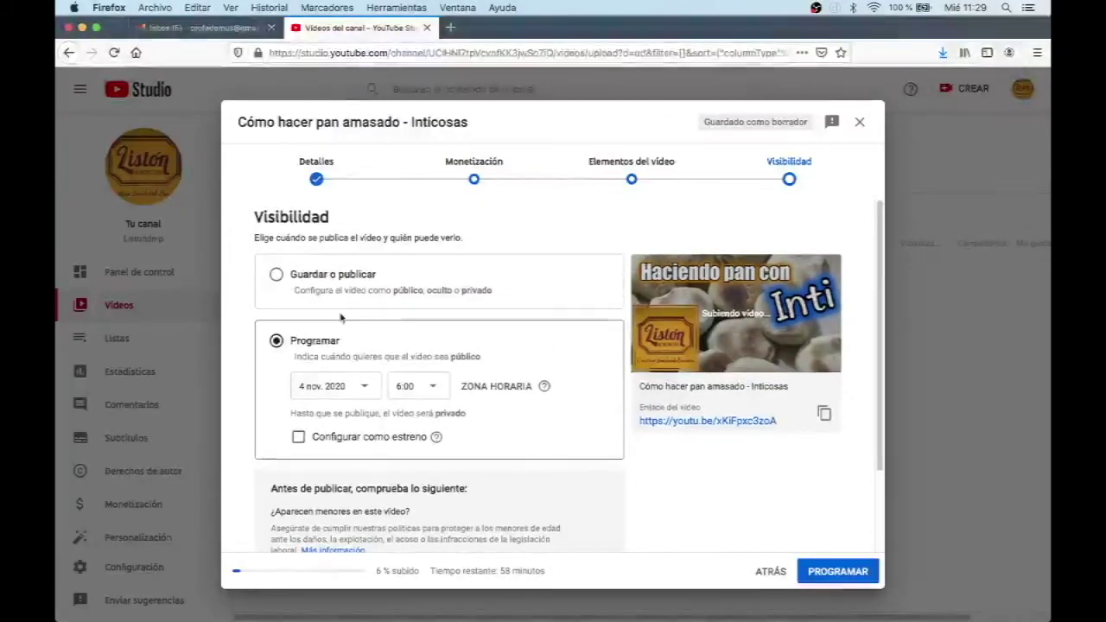
# Step: Switch visibility from the schedule back to Guardar o publicar as Oculto (unlisted)
pyautogui.click(277, 275)
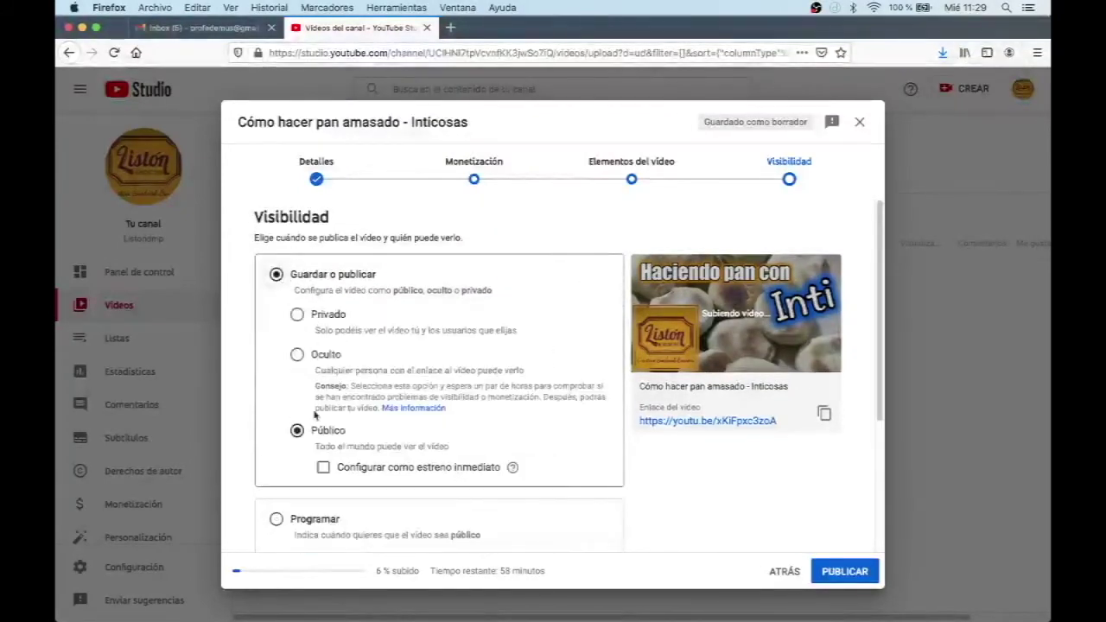
pyautogui.click(297, 355)
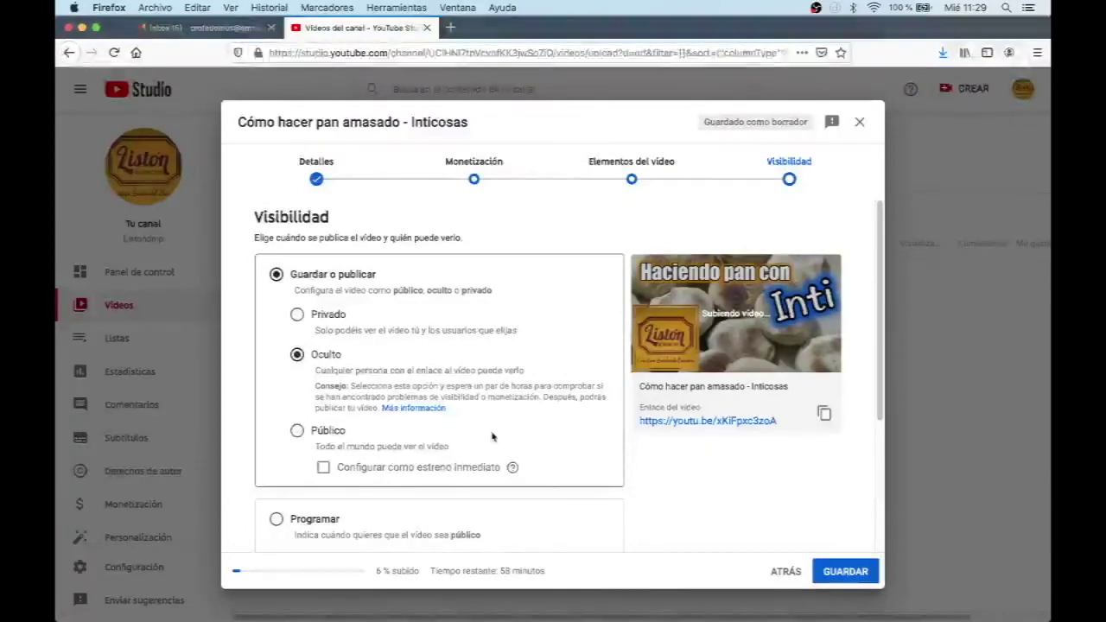
pyautogui.scroll(-5, 519, 441)
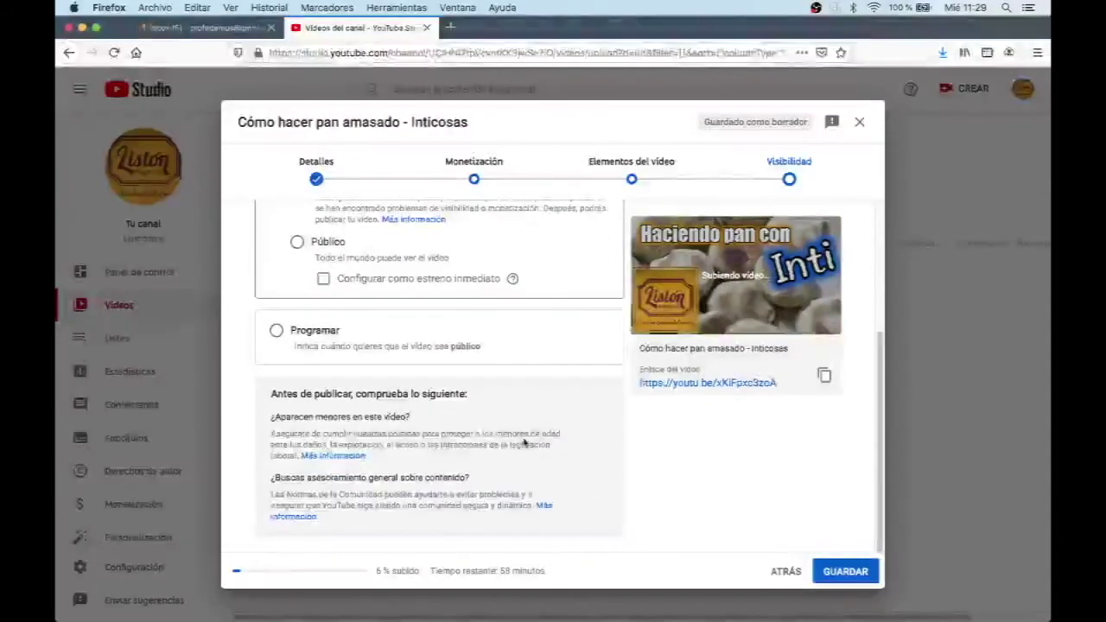
pyautogui.scroll(5, 536, 424)
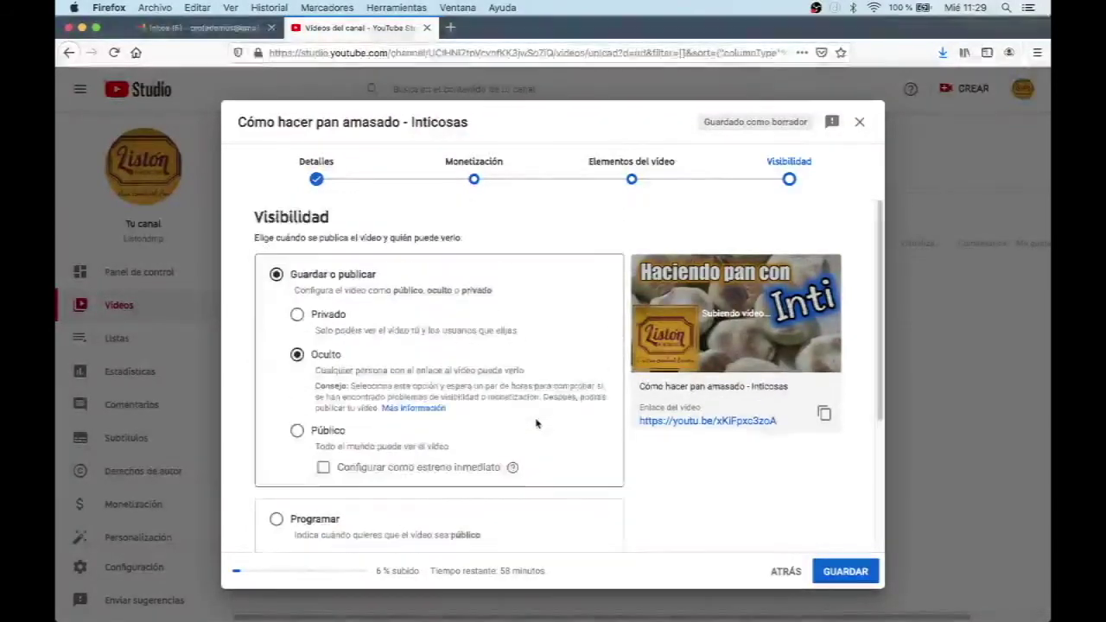
pyautogui.scroll(-2, 682, 477)
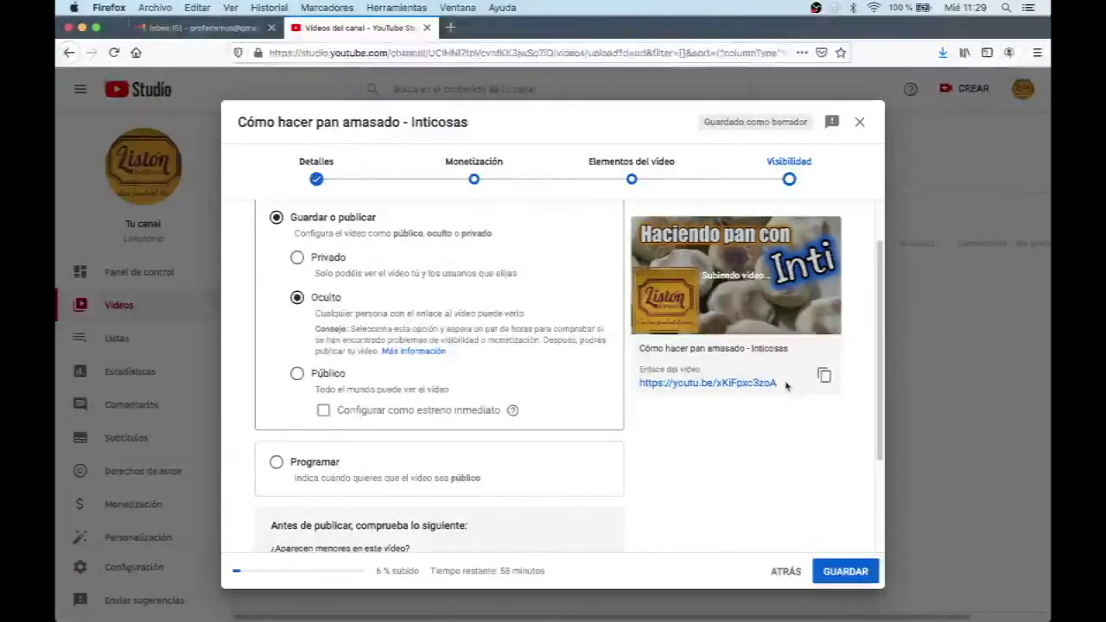
# Step: Copy the video's share link to the clipboard and save the video
pyautogui.tripleClick(639, 386)
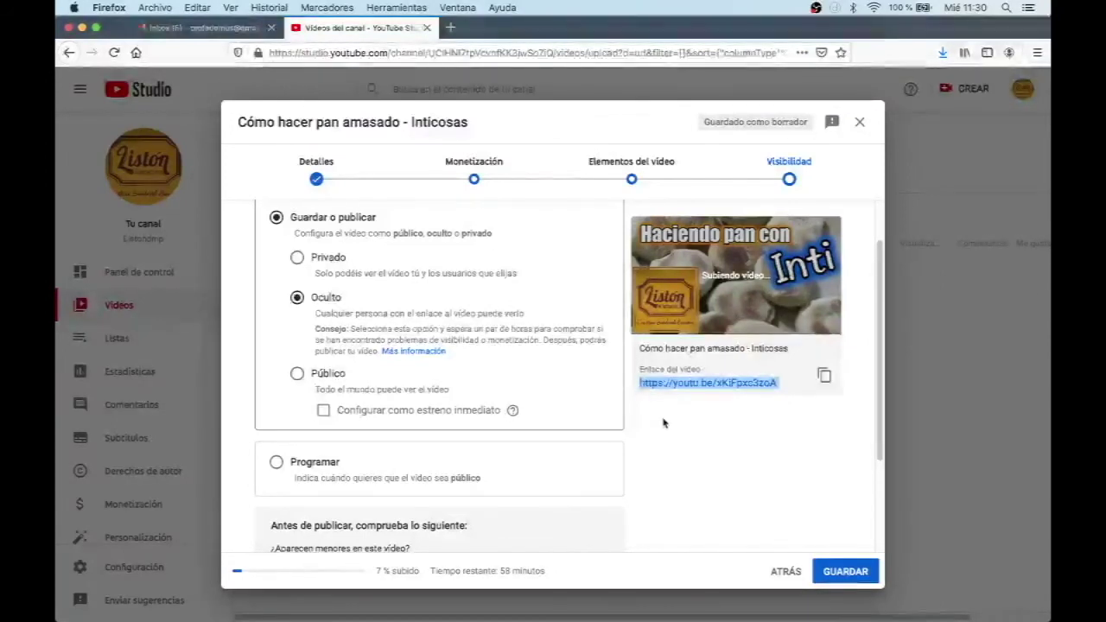
pyautogui.click(768, 427)
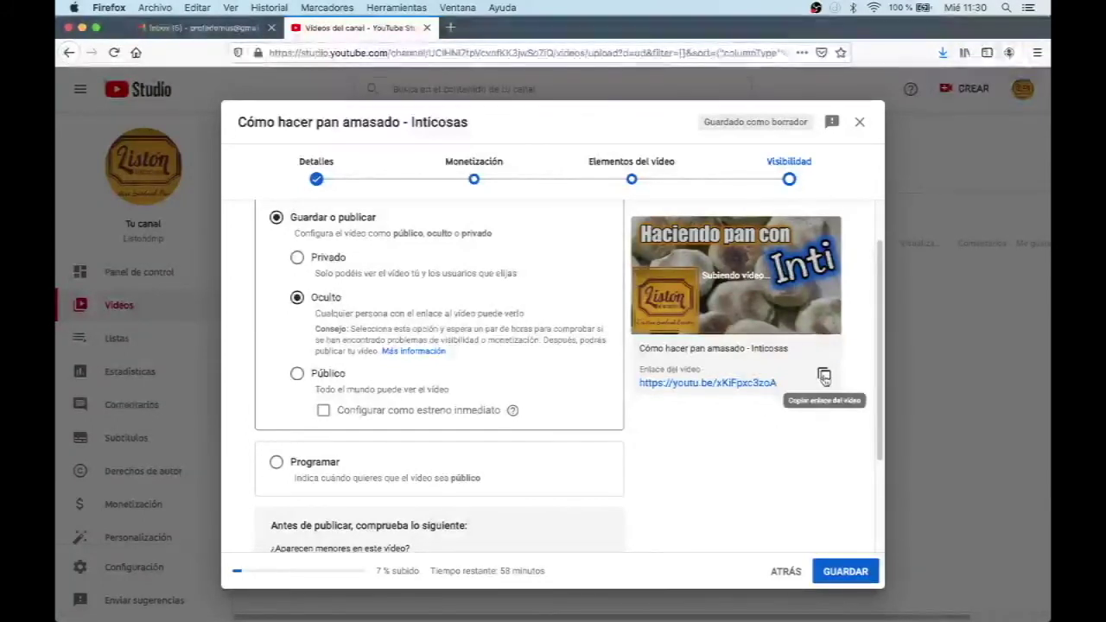
pyautogui.click(824, 376)
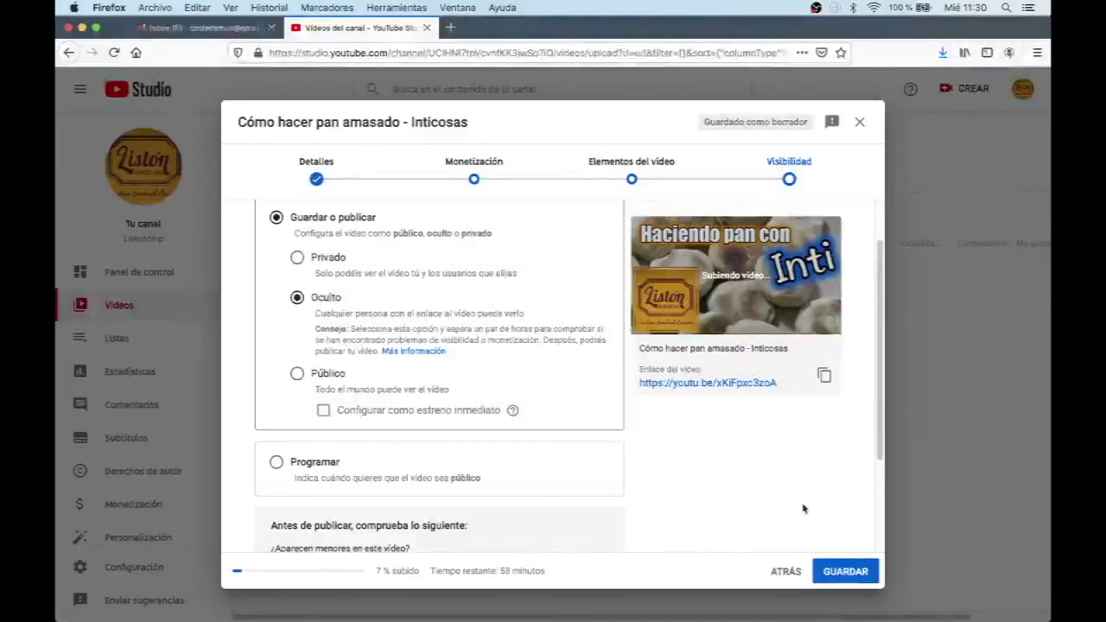
pyautogui.click(834, 574)
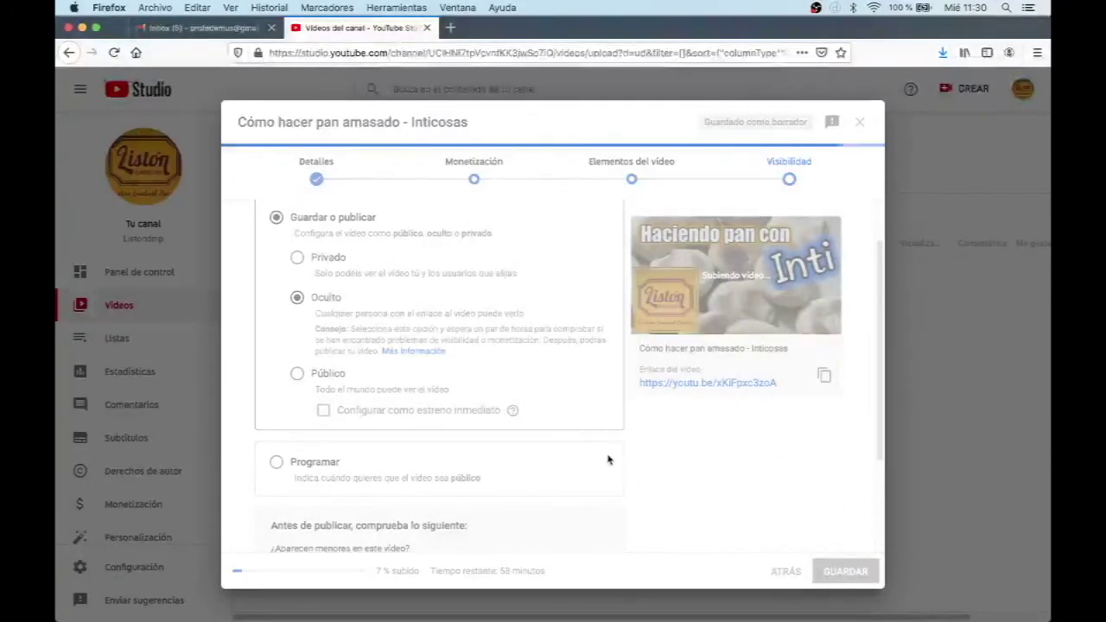